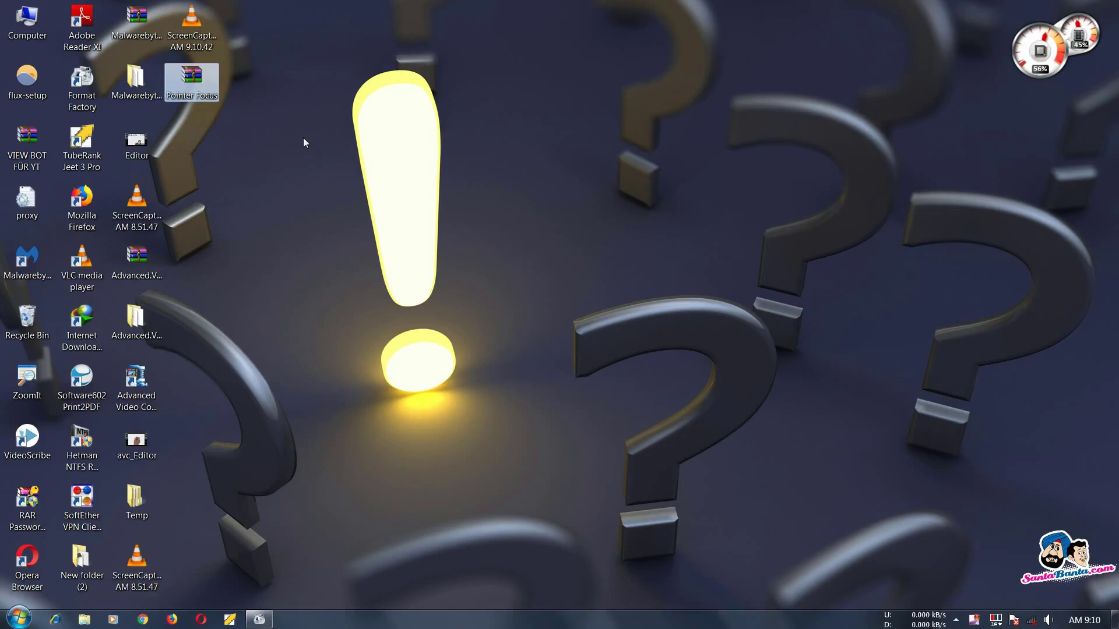
Turn off automatic arrangement of the desktop icons and move the Pointer Focus archive to the middle of the desktop
{"action": "right_click", "coordinate": [303, 139]}
{"action": "mouse_move", "coordinate": [444, 164]}
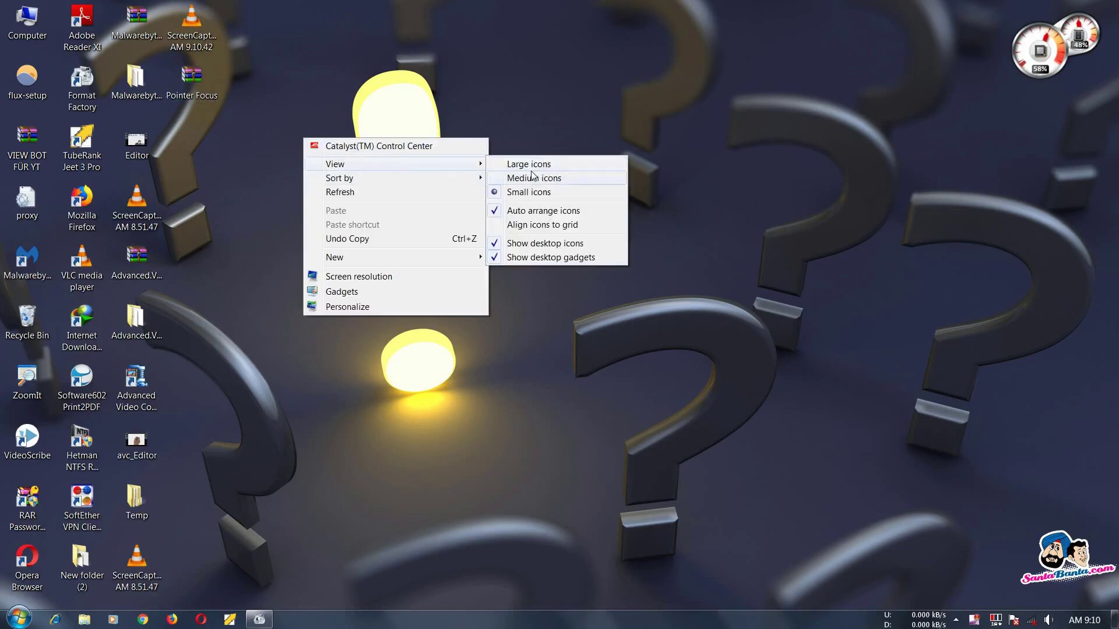
{"action": "left_click", "coordinate": [523, 211]}
{"action": "left_click_drag", "start_coordinate": [187, 75], "coordinate": [521, 291]}
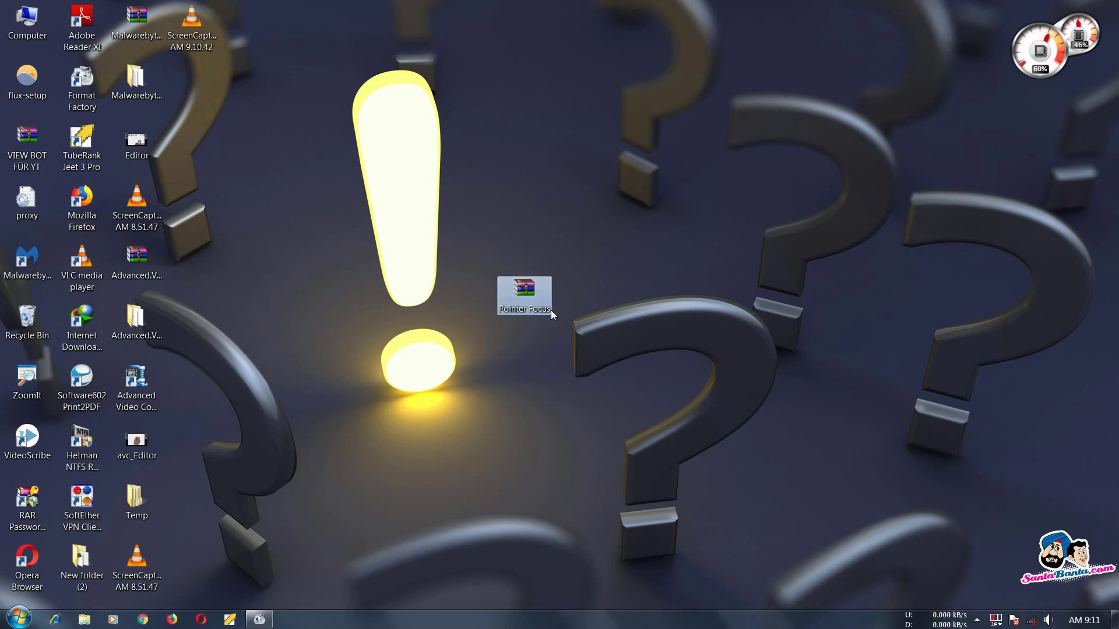
Extract the Pointer Focus folder from the Pointer Focus archive to the desktop, close the archive and open the extracted folder
{"action": "mouse_move", "coordinate": [532, 312]}
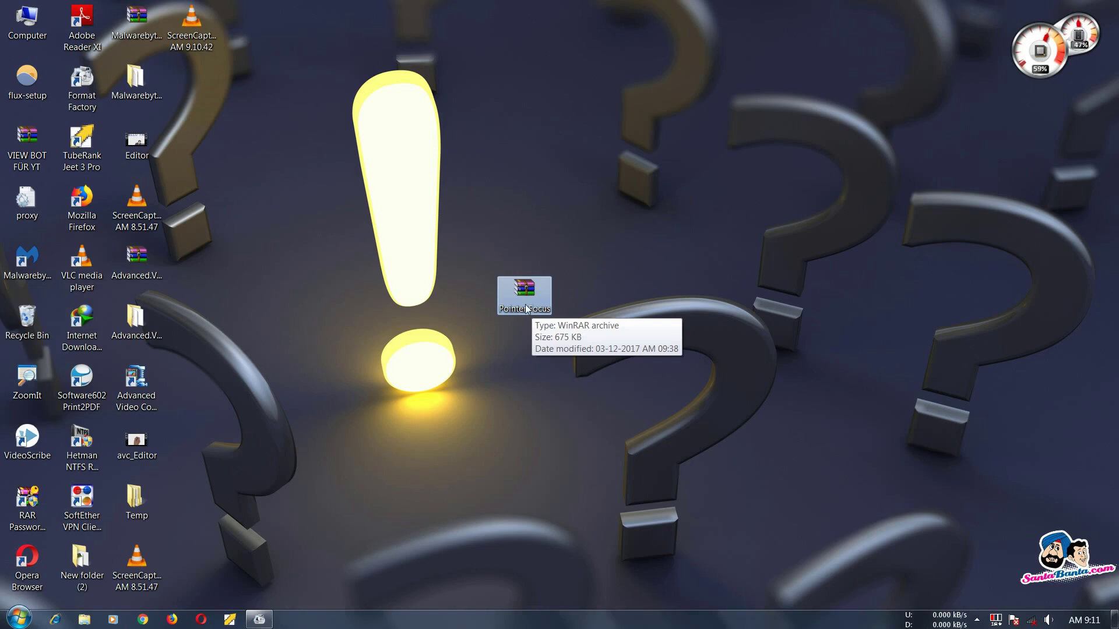
{"action": "double_click", "coordinate": [532, 311]}
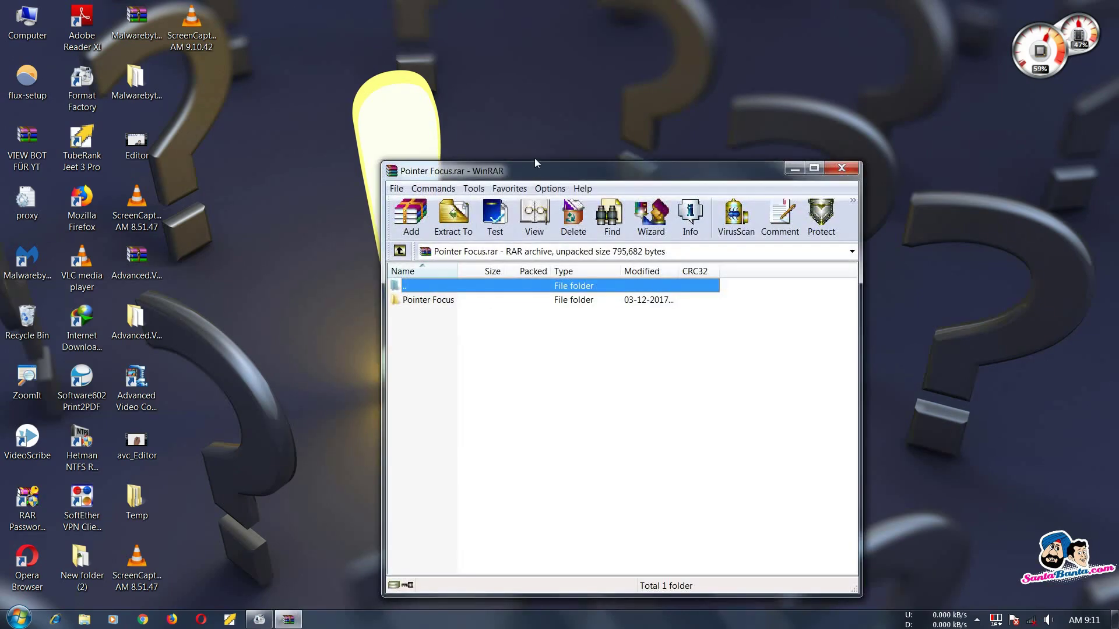
{"action": "left_click_drag", "start_coordinate": [556, 175], "coordinate": [764, 167]}
{"action": "left_click_drag", "start_coordinate": [636, 293], "coordinate": [475, 317]}
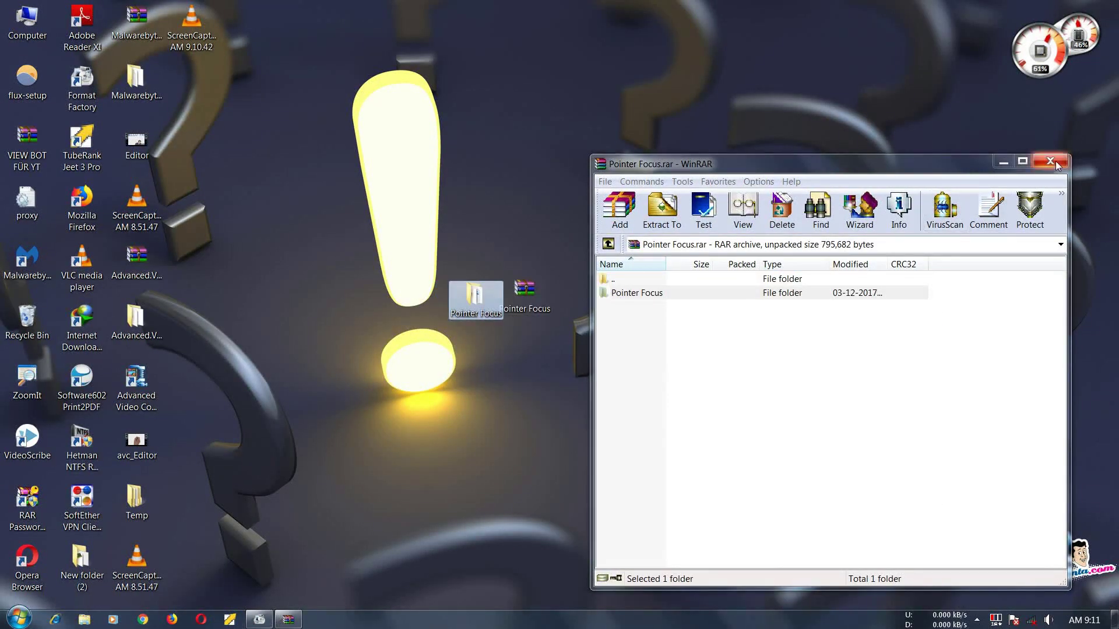
{"action": "key", "text": "Escape"}
{"action": "double_click", "coordinate": [471, 298]}
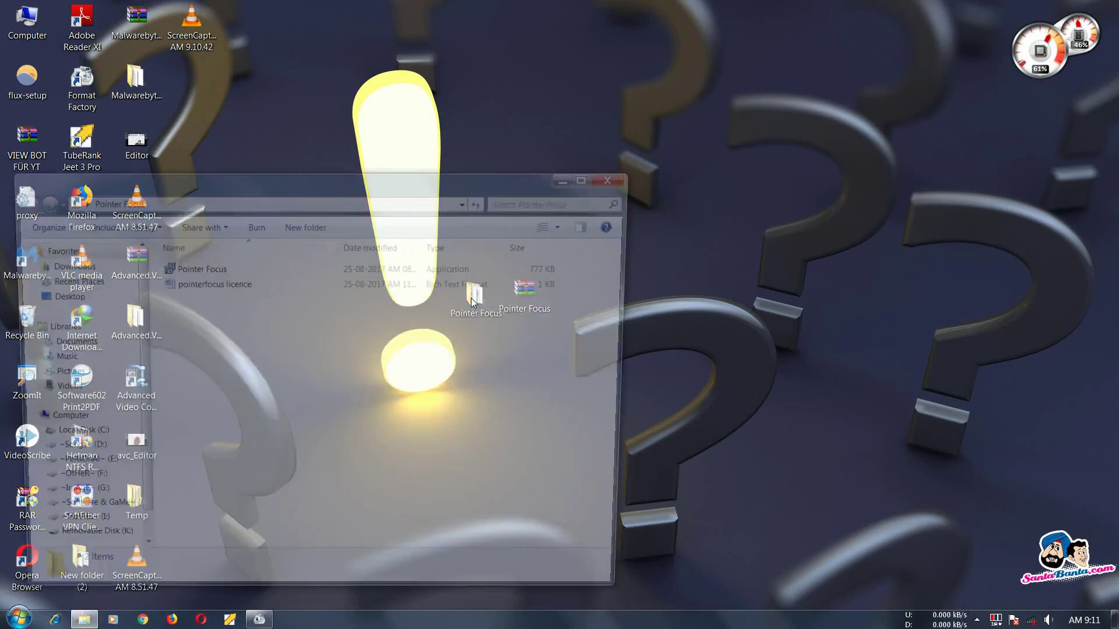
{"action": "left_click_drag", "start_coordinate": [312, 175], "coordinate": [647, 135]}
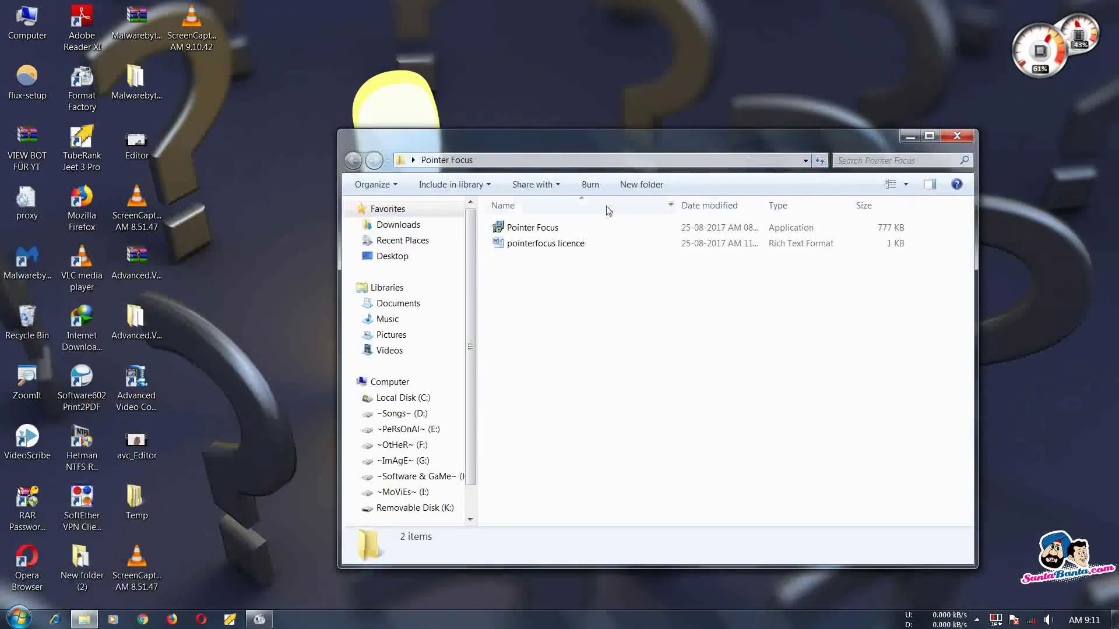
Look through the licence keys in the pointerfocus licence document and close it
{"action": "left_click", "coordinate": [569, 244]}
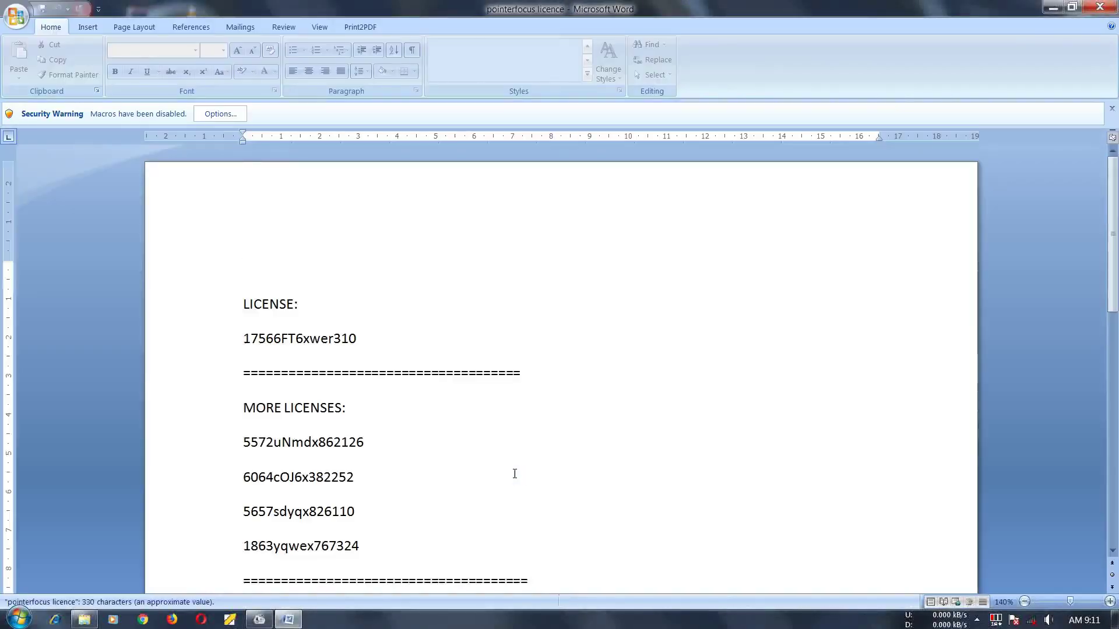
{"action": "scroll", "coordinate": [515, 473], "scroll_direction": "down", "scroll_amount": 3}
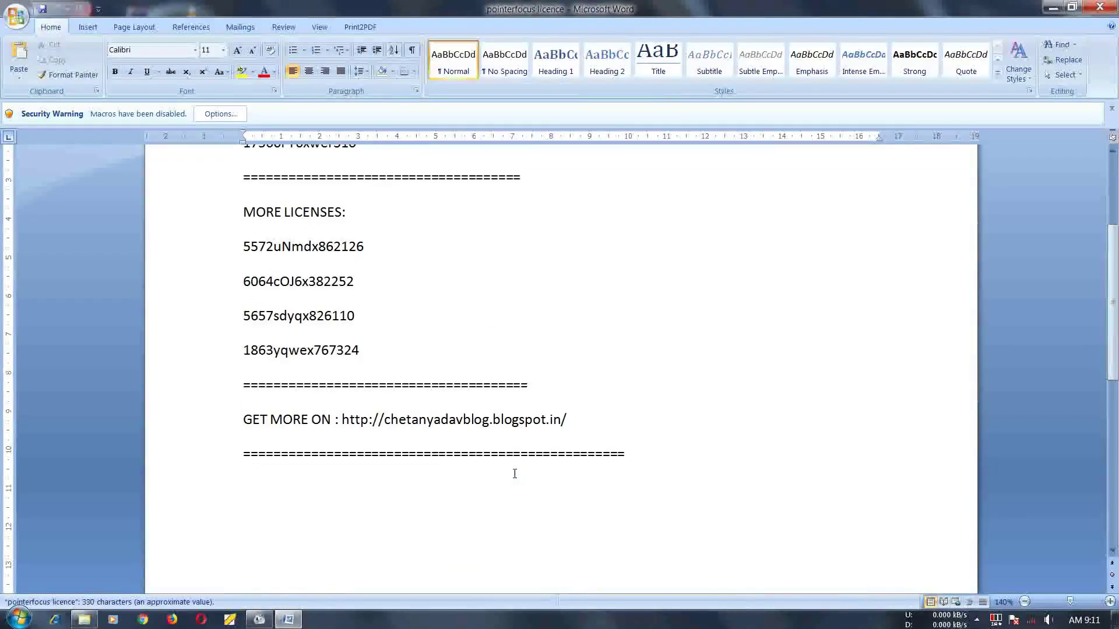
{"action": "scroll", "coordinate": [515, 473], "scroll_direction": "up", "scroll_amount": 3}
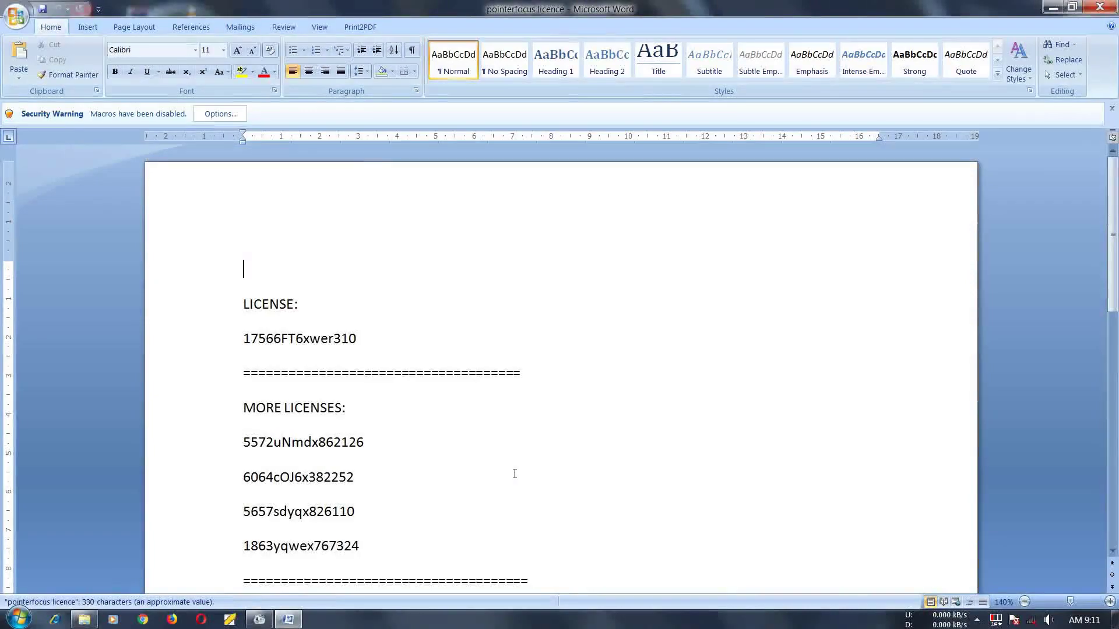
{"action": "left_click", "coordinate": [1099, 7]}
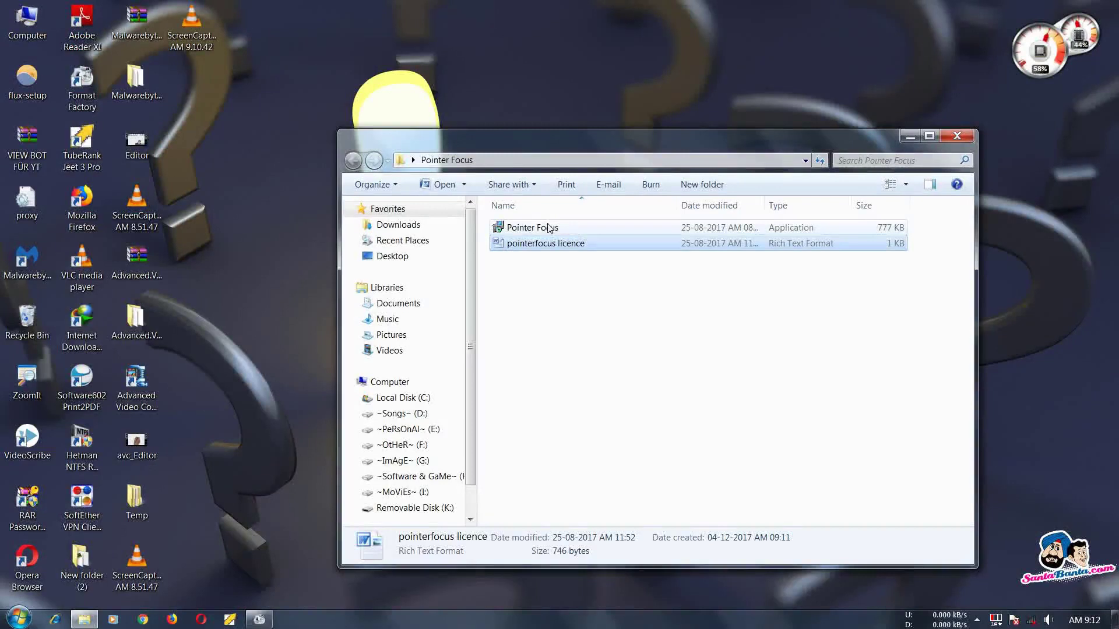
Run the Pointer Focus installer with English as the setup language and accept the licence agreement
{"action": "left_click", "coordinate": [550, 228]}
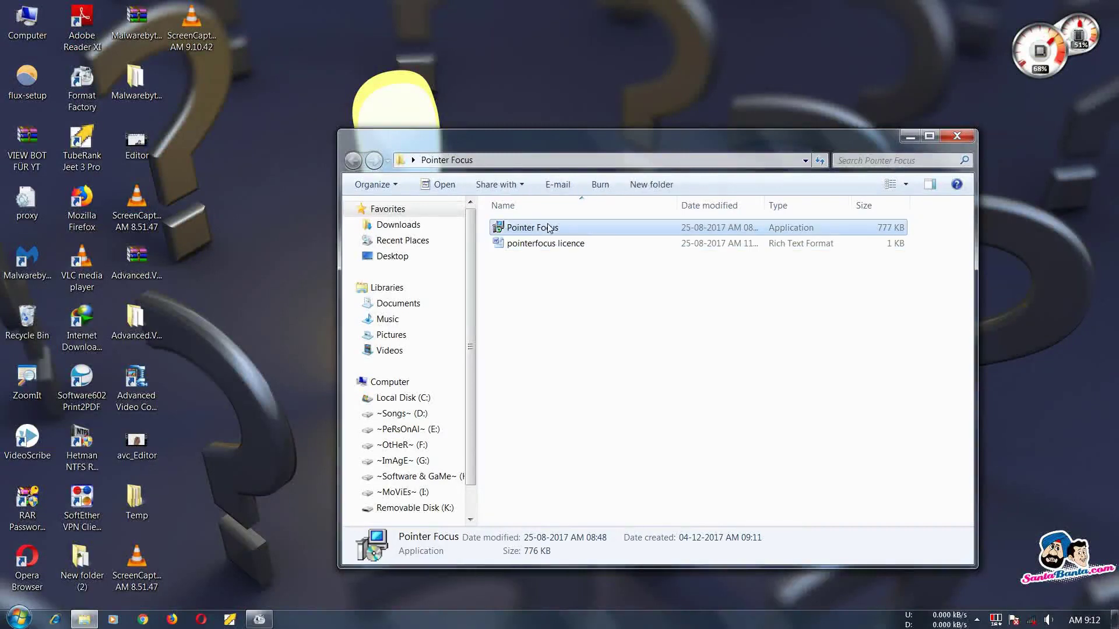
{"action": "double_click", "coordinate": [549, 229]}
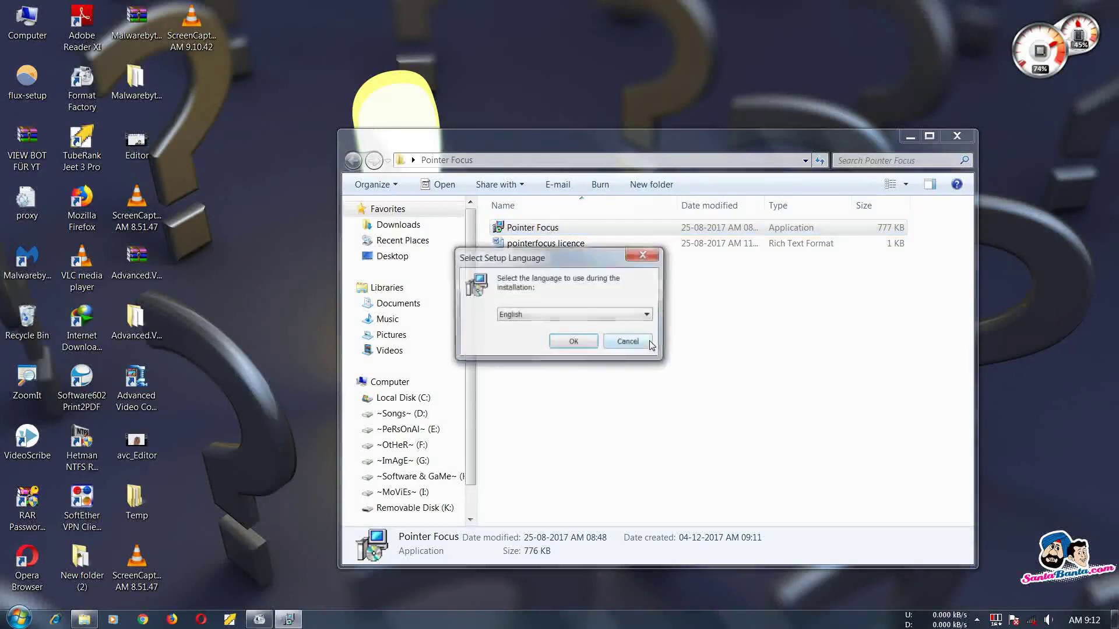
{"action": "left_click", "coordinate": [580, 348]}
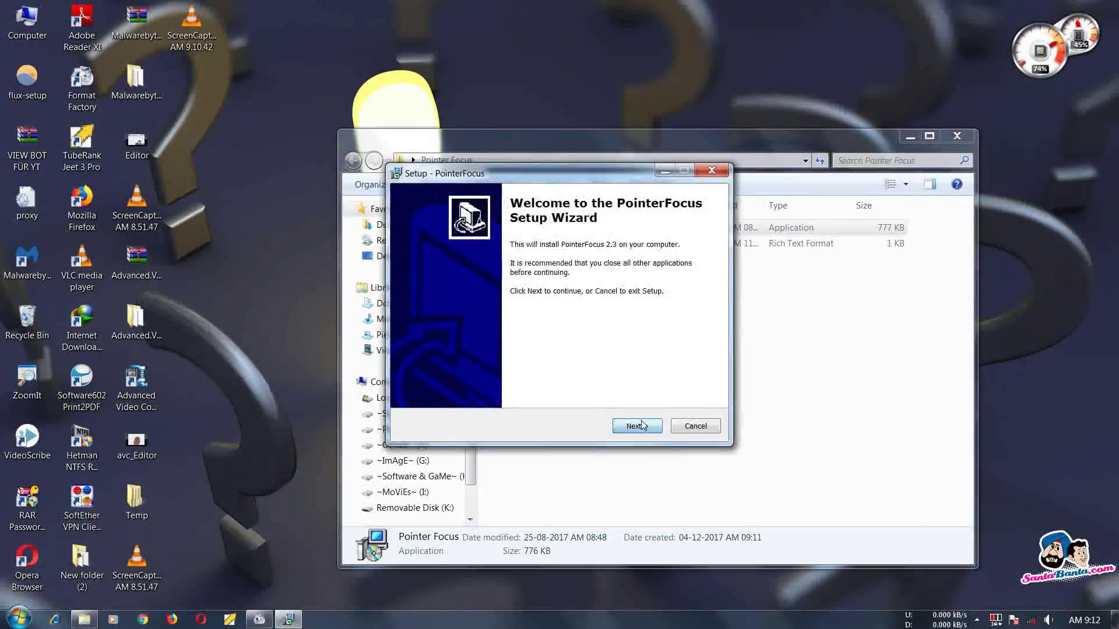
{"action": "left_click", "coordinate": [632, 416]}
{"action": "left_click", "coordinate": [481, 387]}
{"action": "left_click", "coordinate": [637, 426]}
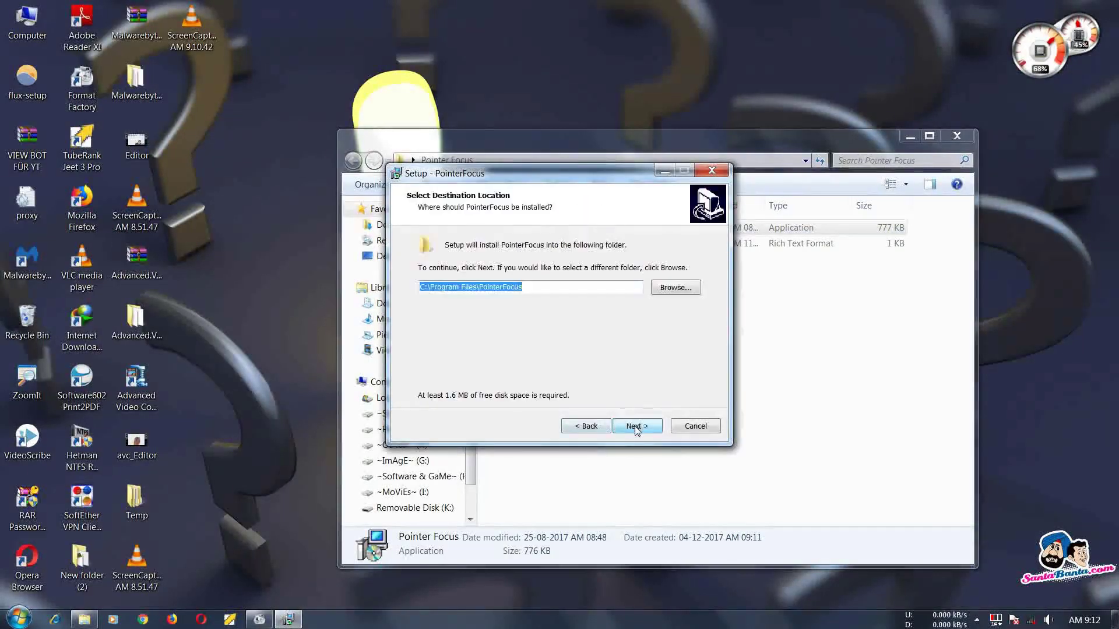
Install PointerFocus into C:\Program Files\PointerFocus with the PointerFocus Start Menu folder and a desktop icon, and launch it on finishing
{"action": "left_click", "coordinate": [637, 426]}
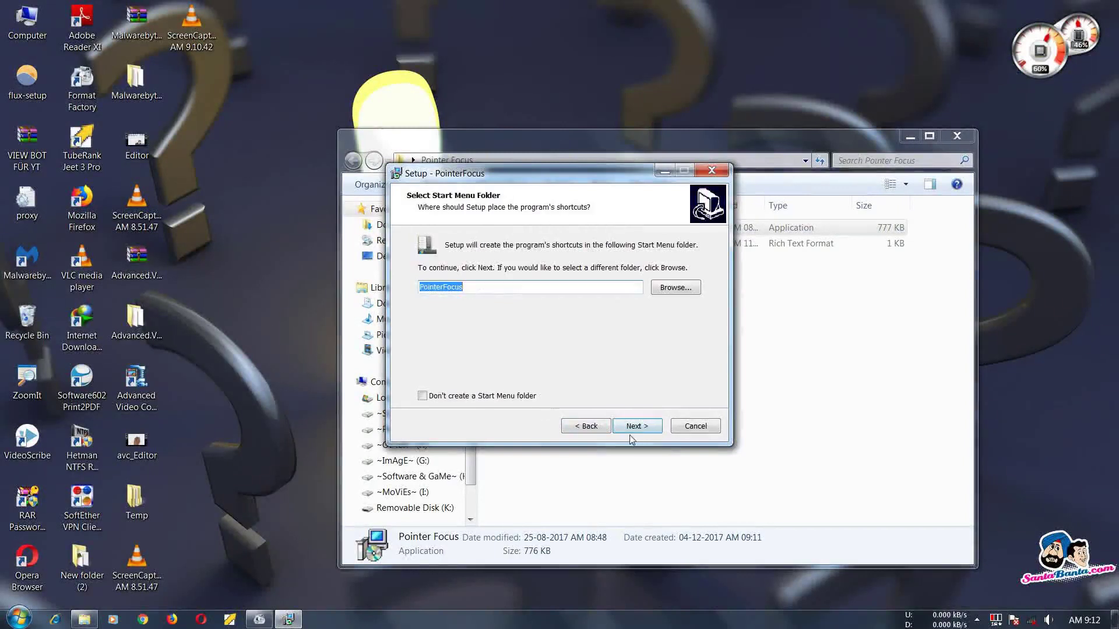
{"action": "left_click", "coordinate": [640, 428]}
{"action": "left_click", "coordinate": [643, 429]}
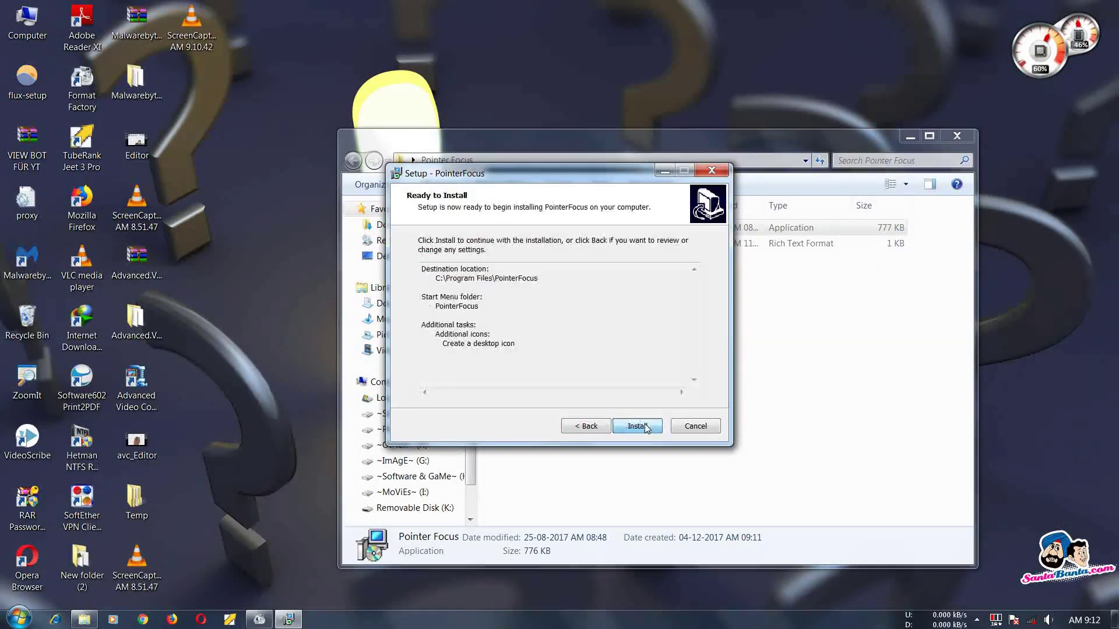
{"action": "left_click", "coordinate": [637, 426]}
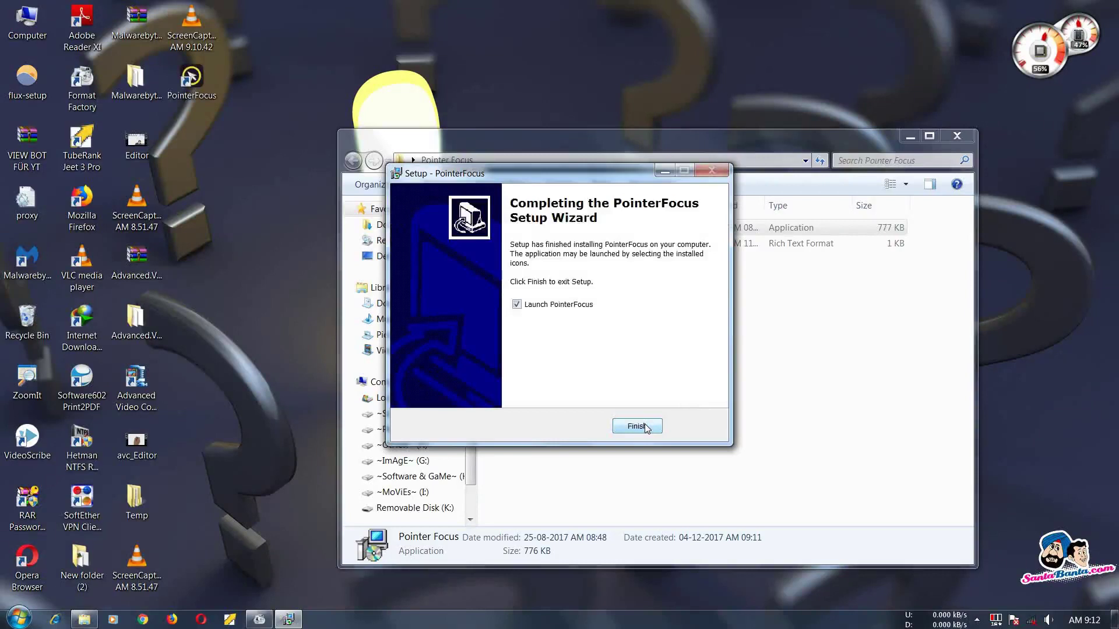
{"action": "left_click", "coordinate": [637, 426]}
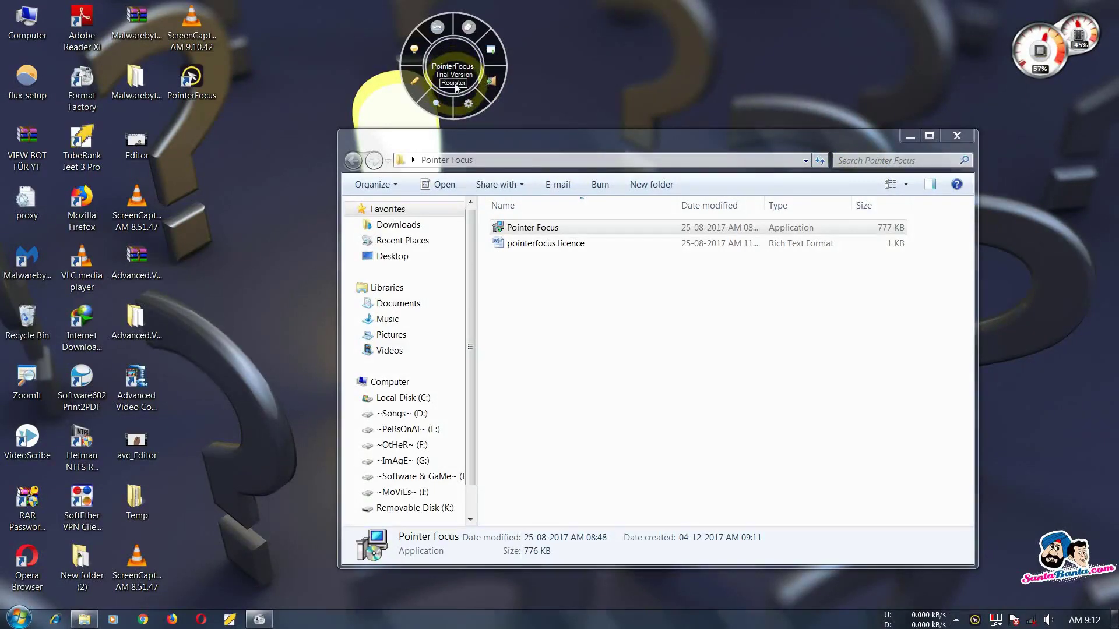
Open the PointerFocus registration window and place the pointerfocus licence document beside it
{"action": "left_click", "coordinate": [454, 83]}
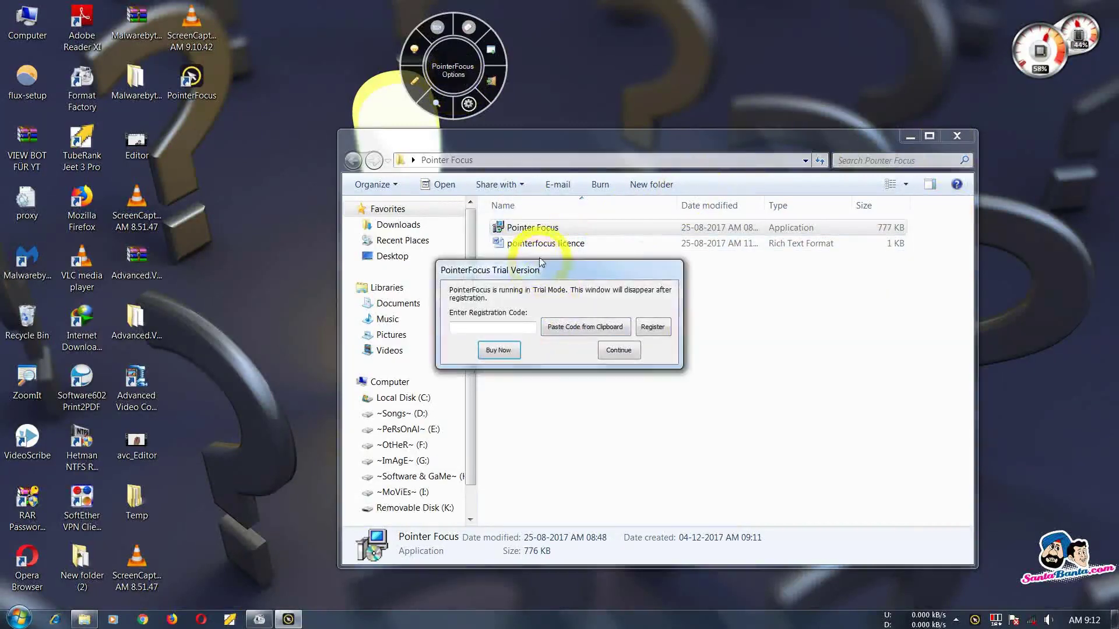
{"action": "left_click_drag", "start_coordinate": [530, 274], "coordinate": [299, 201]}
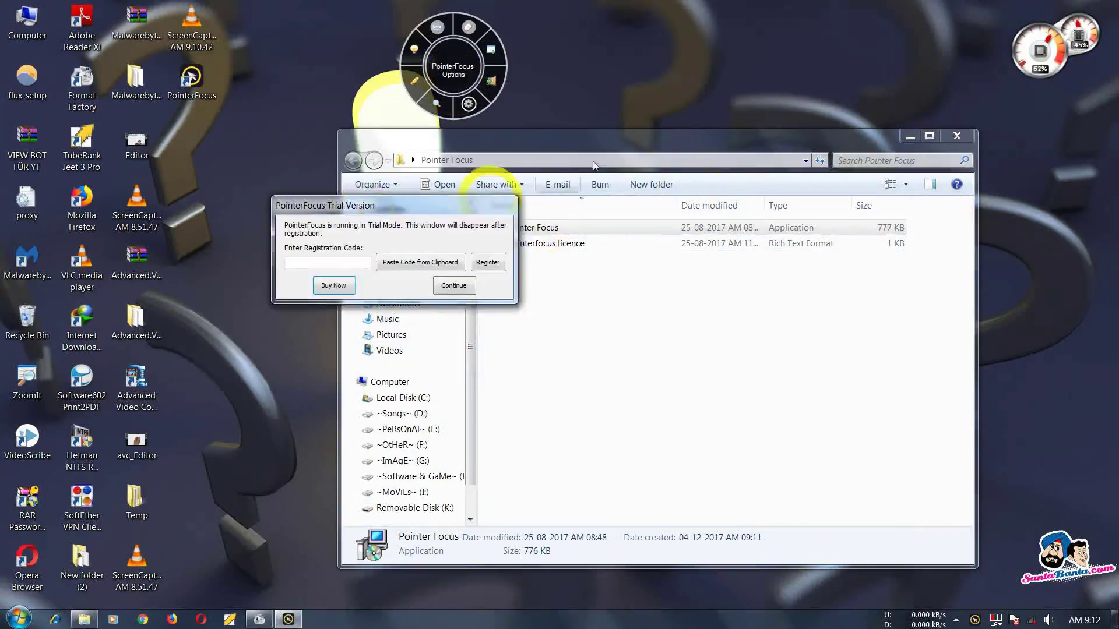
{"action": "left_click_drag", "start_coordinate": [662, 142], "coordinate": [834, 143]}
{"action": "double_click", "coordinate": [721, 242]}
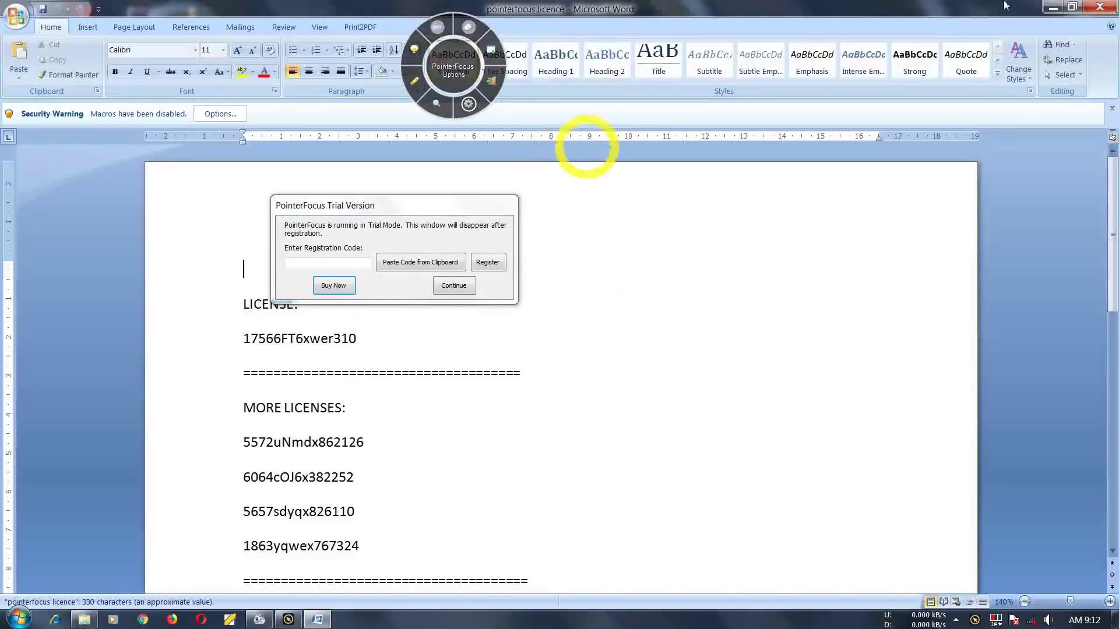
{"action": "double_click", "coordinate": [944, 7]}
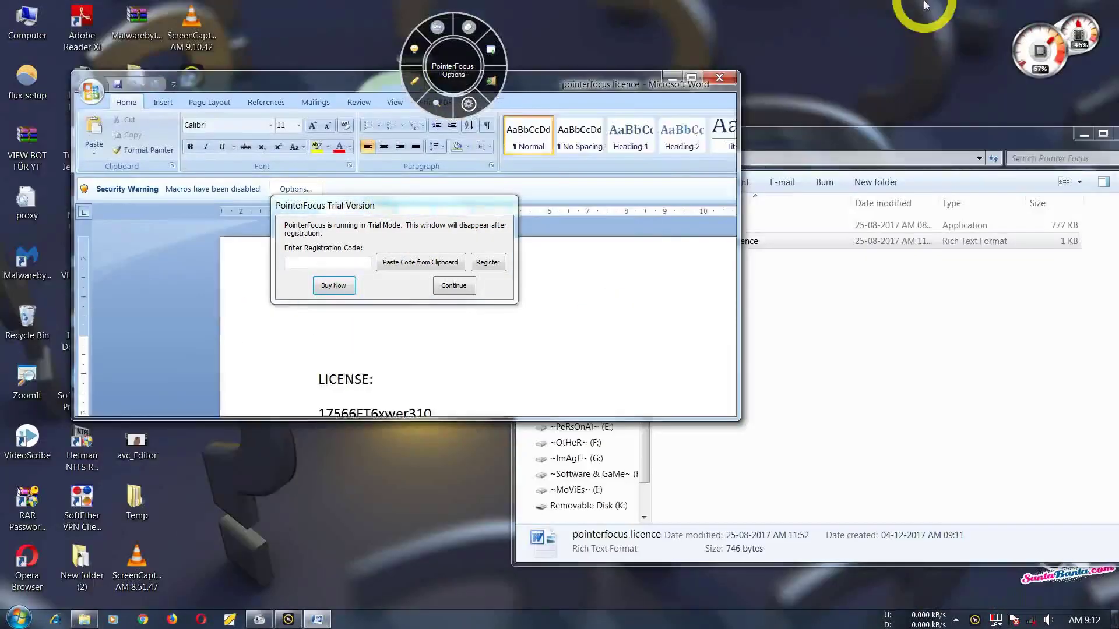
{"action": "left_click_drag", "start_coordinate": [666, 95], "coordinate": [1019, 124]}
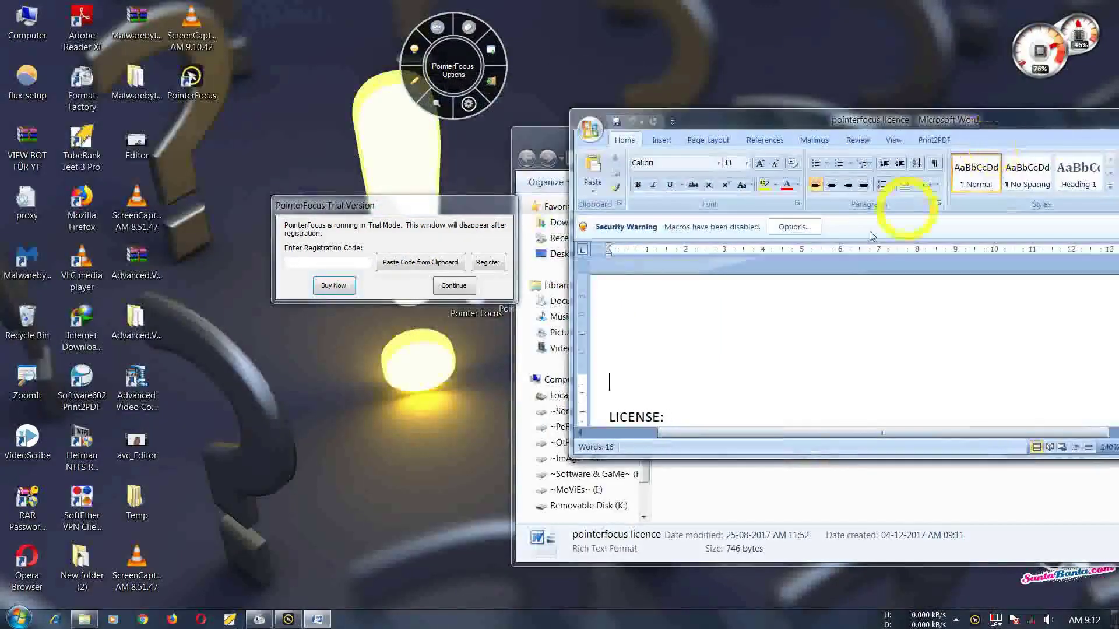
Copy the first key under MORE LICENSES, paste it as the PointerFocus registration code and register the program
{"action": "scroll", "coordinate": [827, 274], "scroll_direction": "down", "scroll_amount": 3}
{"action": "left_click_drag", "start_coordinate": [737, 404], "coordinate": [610, 410]}
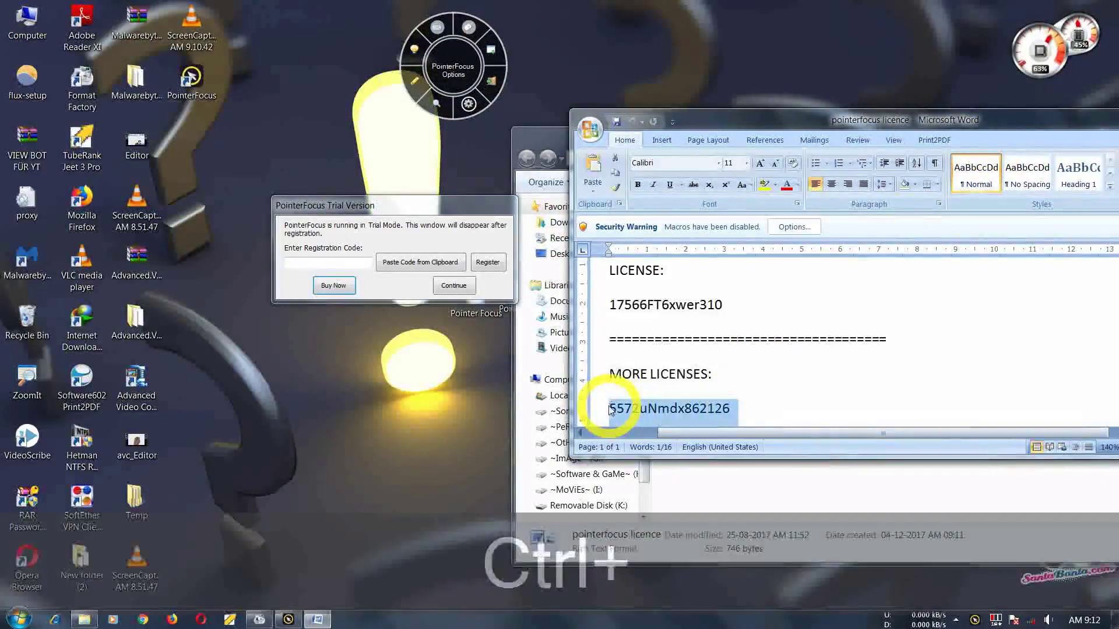
{"action": "key", "text": "ctrl+c"}
{"action": "left_click", "coordinate": [406, 264]}
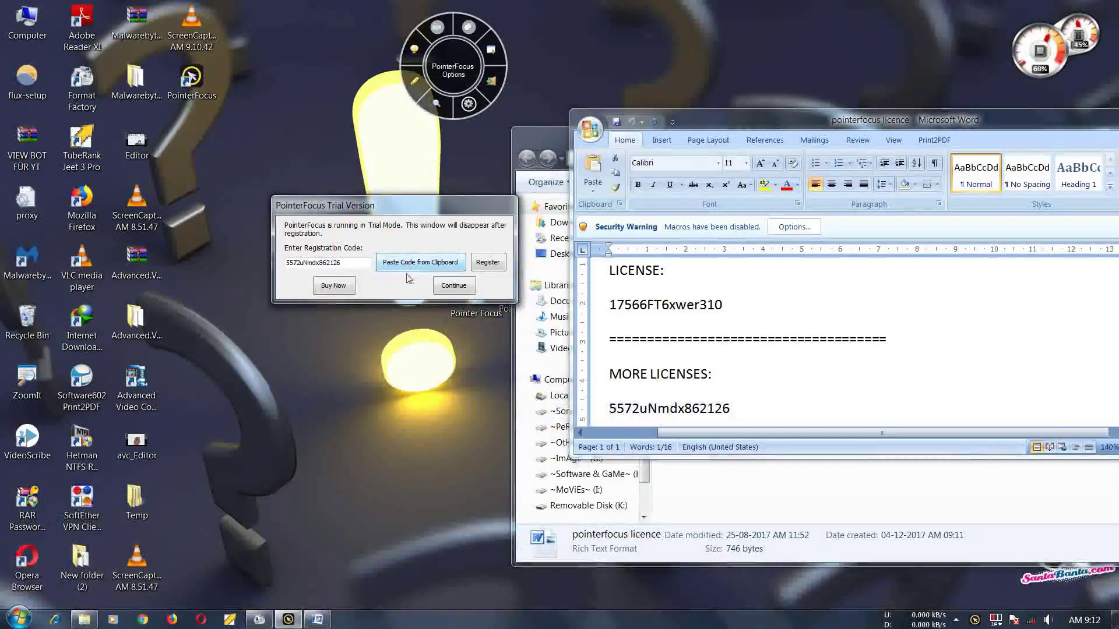
{"action": "left_click", "coordinate": [493, 265]}
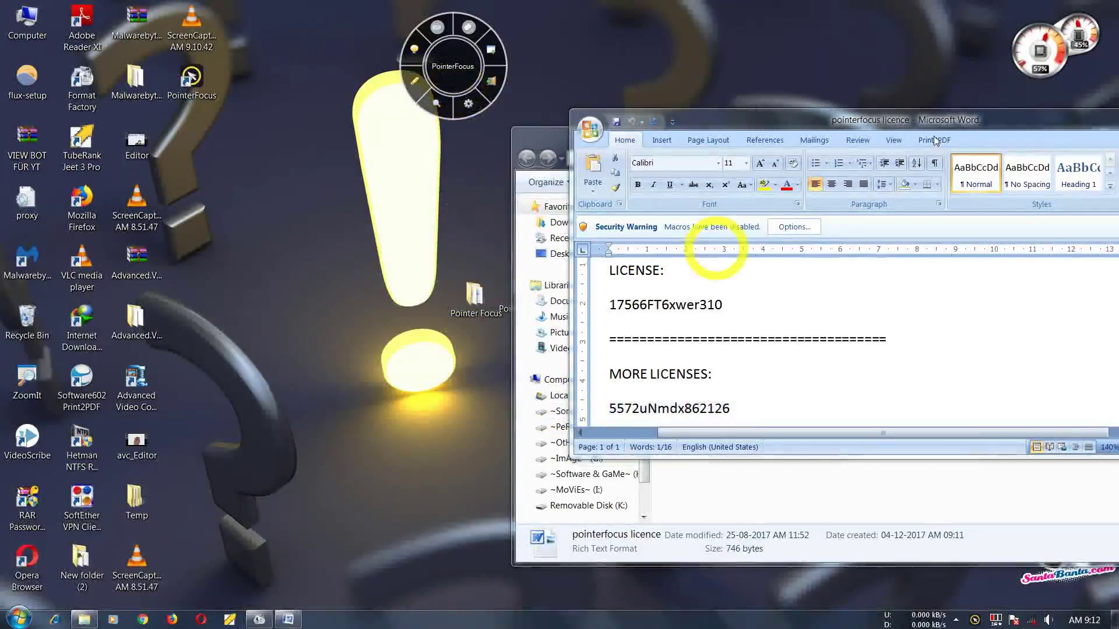
Close the pointerfocus licence document and the Pointer Focus folder window
{"action": "left_click_drag", "start_coordinate": [927, 122], "coordinate": [595, 164]}
{"action": "left_click", "coordinate": [886, 159]}
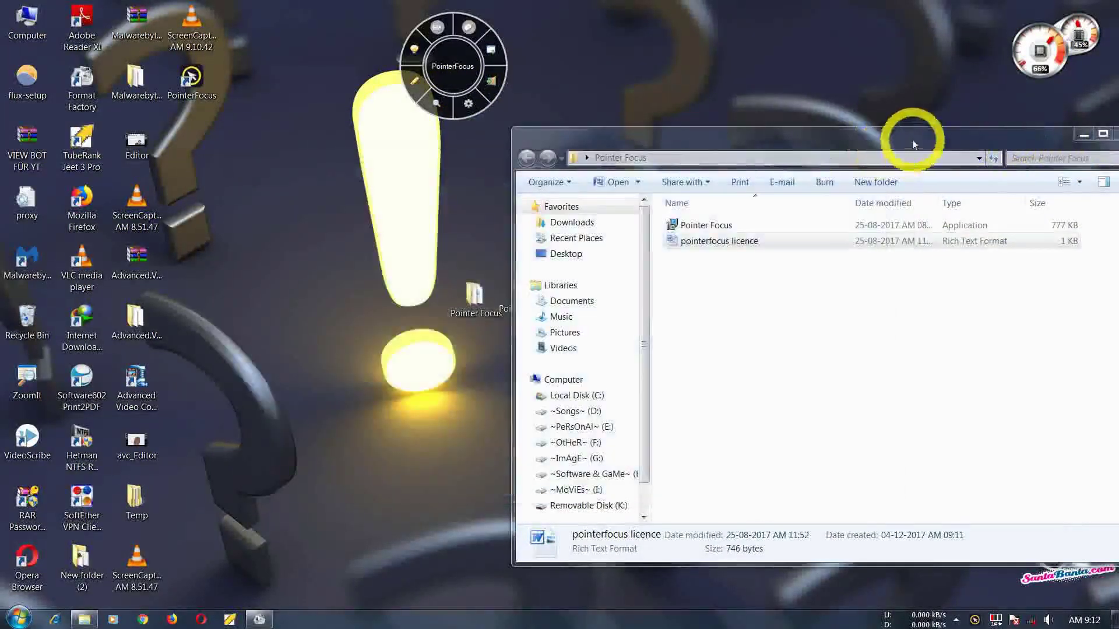
{"action": "left_click_drag", "start_coordinate": [912, 144], "coordinate": [637, 150]}
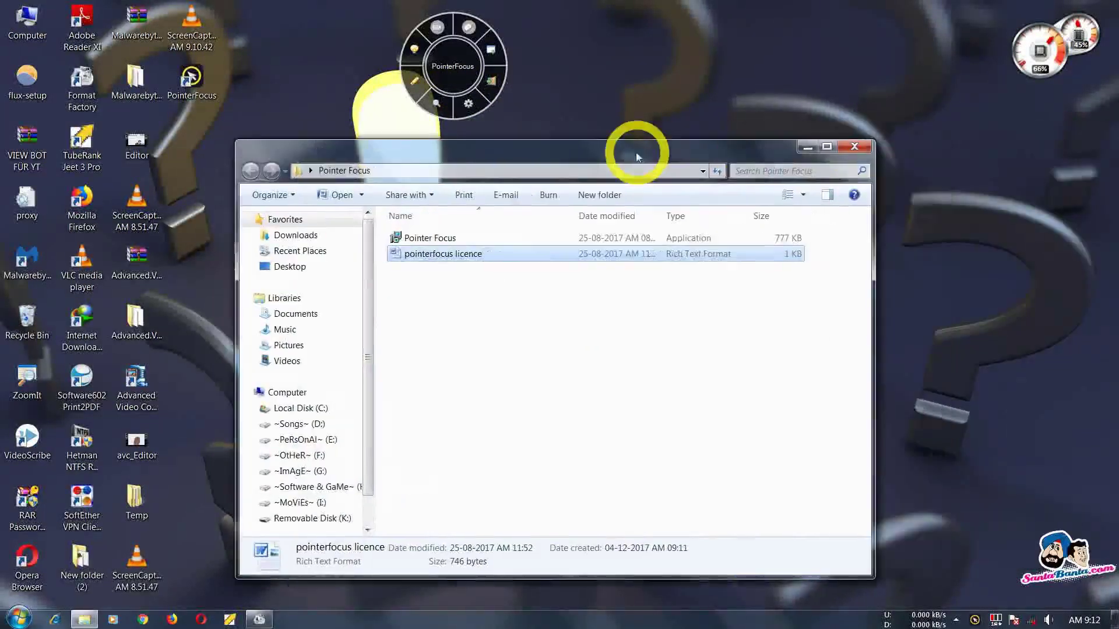
{"action": "left_click", "coordinate": [854, 146]}
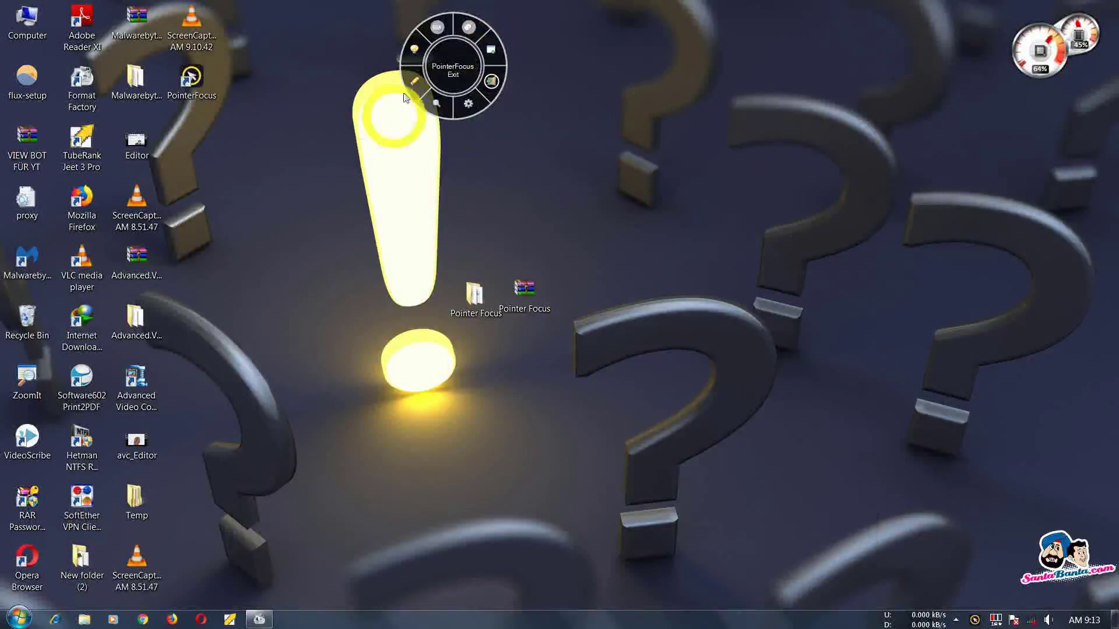
Move the PointerFocus wheel to an empty area of the desktop and turn on its magnifier
{"action": "left_click_drag", "start_coordinate": [453, 66], "coordinate": [870, 313]}
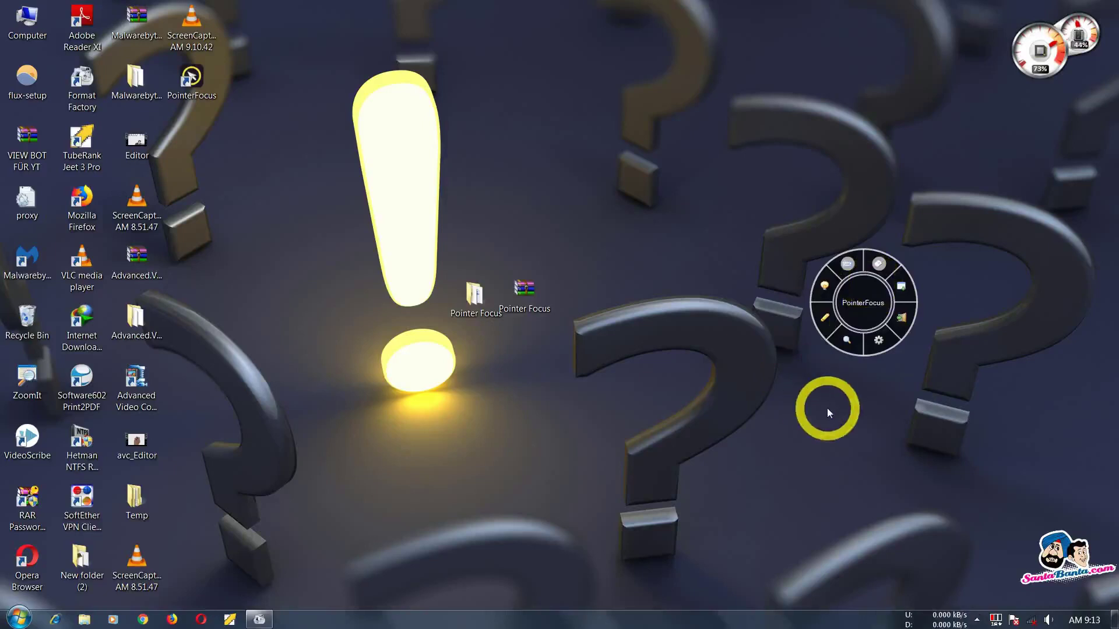
{"action": "left_click", "coordinate": [848, 342]}
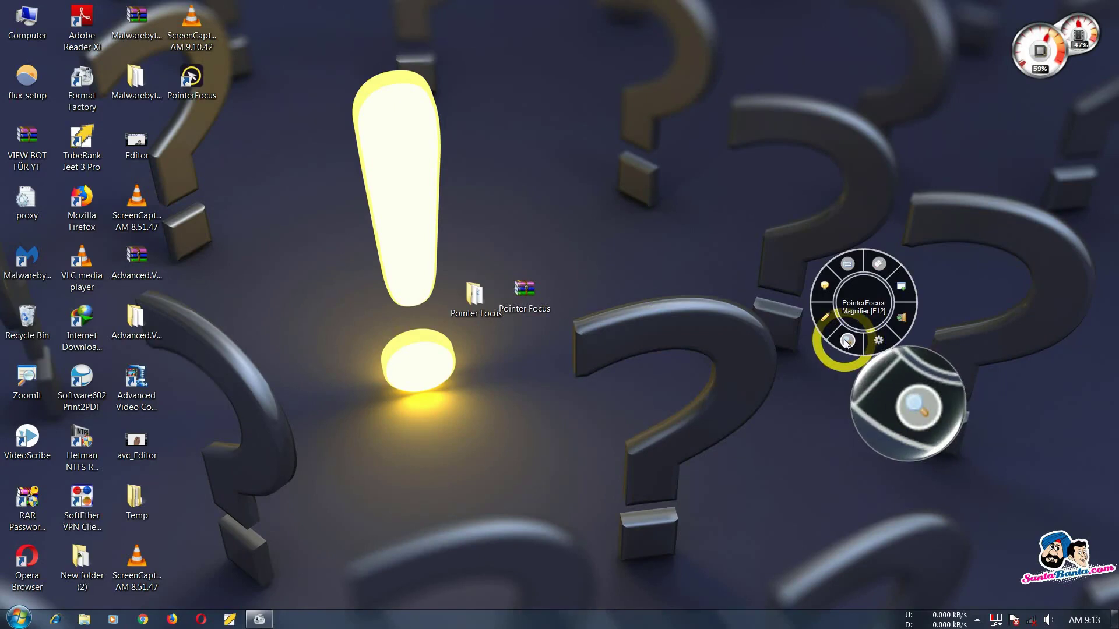
{"action": "key", "text": "ctrl+4"}
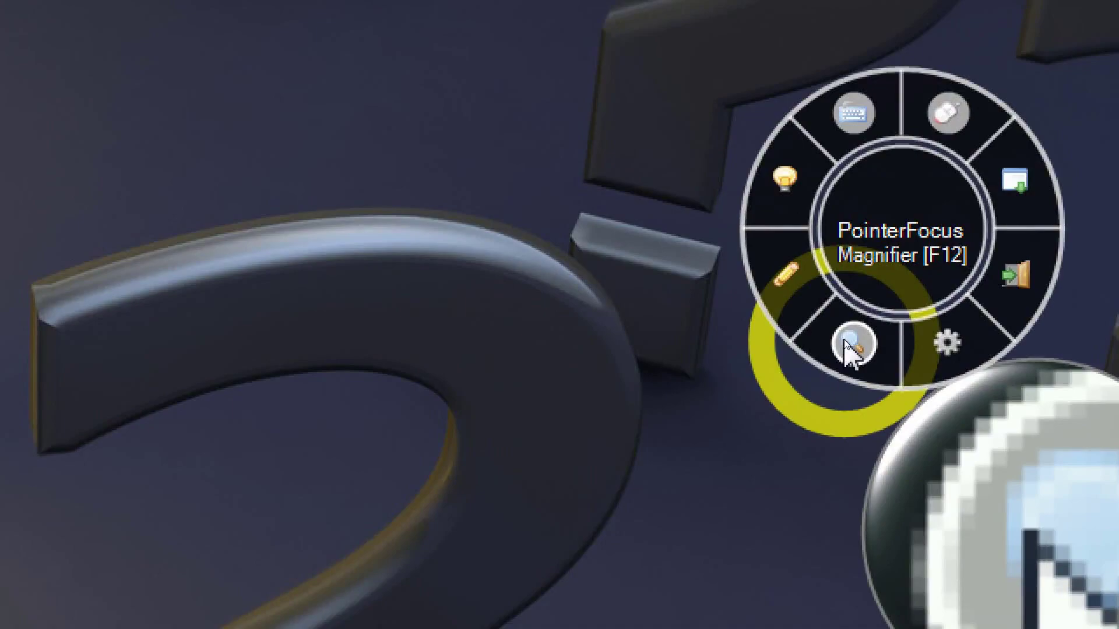
{"action": "key", "text": "ctrl+4"}
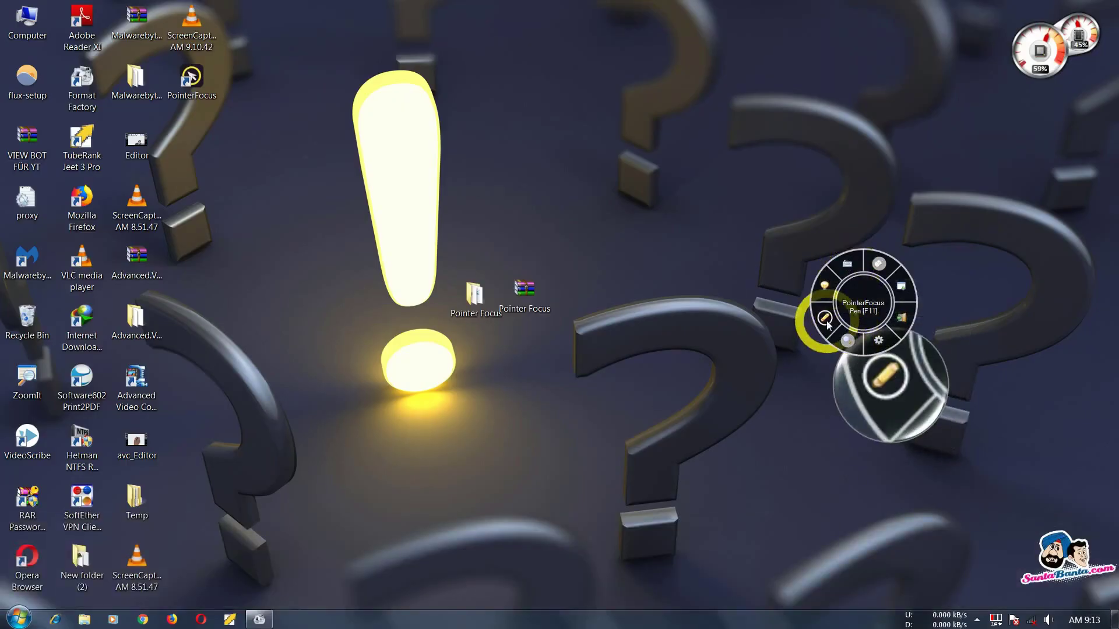
Turn on the pen, circle the two Pointer Focus icons, draw two strokes below them and underline the on-screen drawing instruction
{"action": "left_click", "coordinate": [824, 319]}
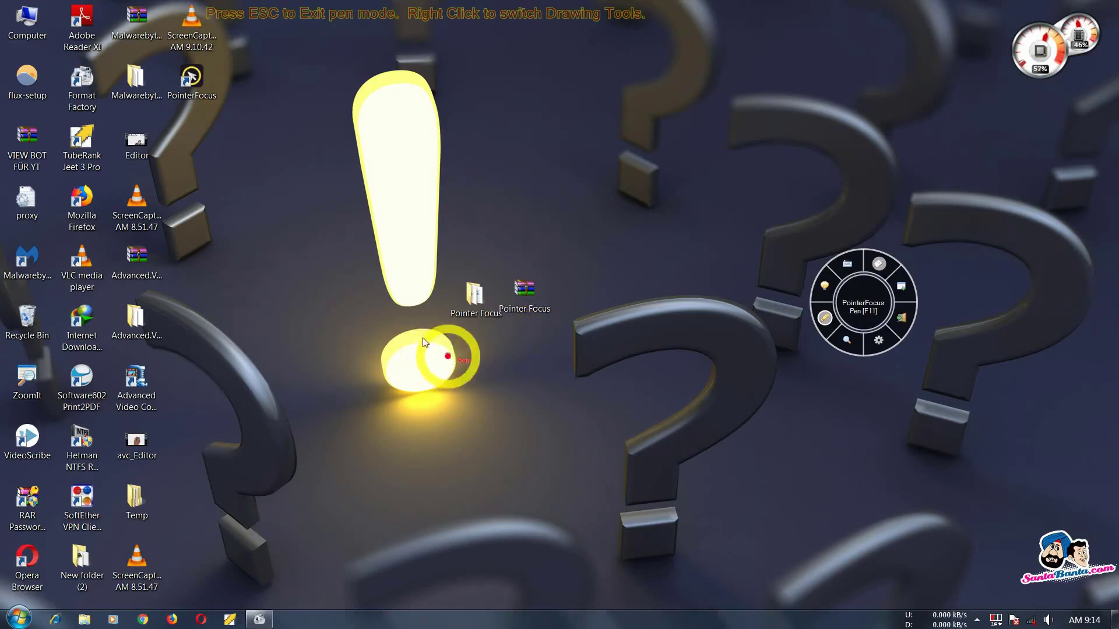
{"action": "mouse_move", "coordinate": [443, 355]}
{"action": "left_mouse_down"}
{"action": "mouse_move", "coordinate": [571, 257]}
{"action": "mouse_move", "coordinate": [457, 344]}
{"action": "mouse_move", "coordinate": [477, 268]}
{"action": "left_mouse_up"}
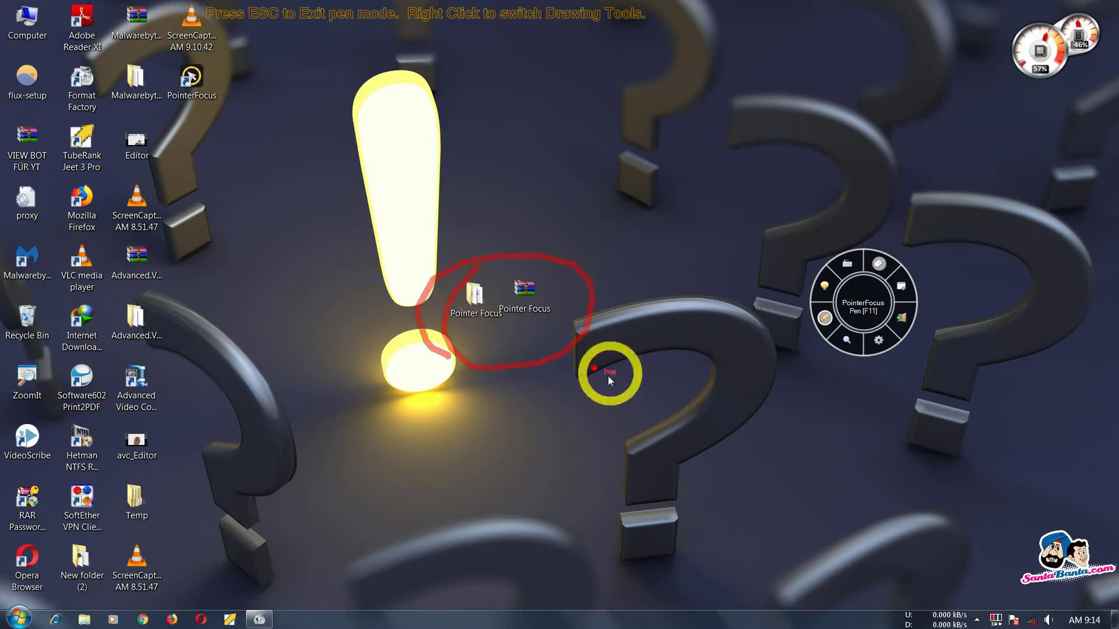
{"action": "mouse_move", "coordinate": [361, 460]}
{"action": "left_mouse_down"}
{"action": "mouse_move", "coordinate": [380, 482]}
{"action": "mouse_move", "coordinate": [696, 461]}
{"action": "left_mouse_up"}
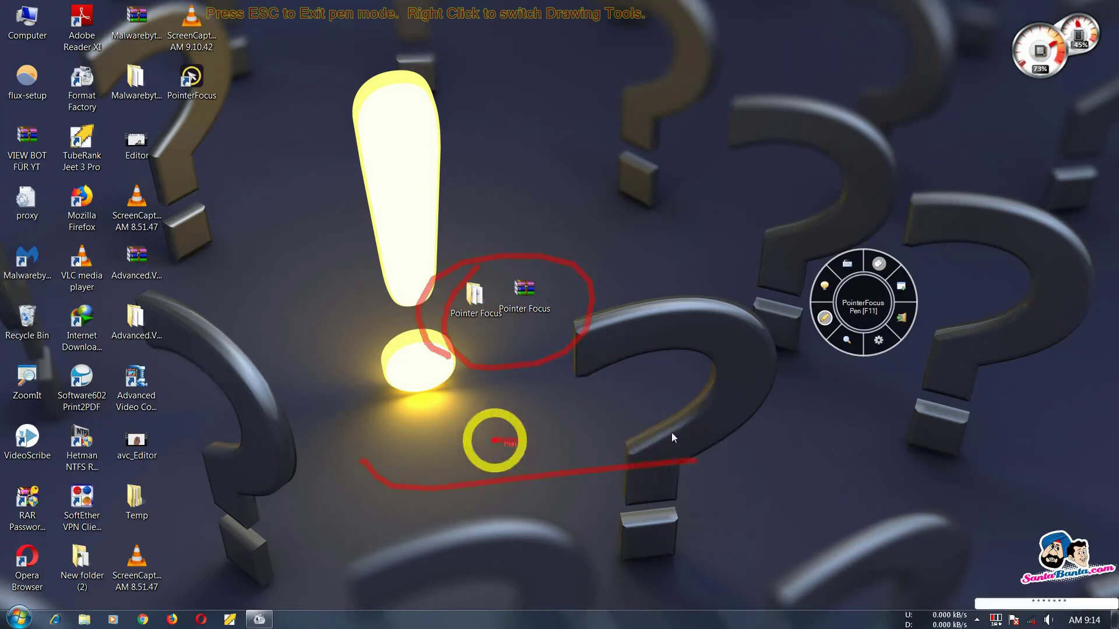
{"action": "left_click_drag", "start_coordinate": [494, 440], "coordinate": [716, 430]}
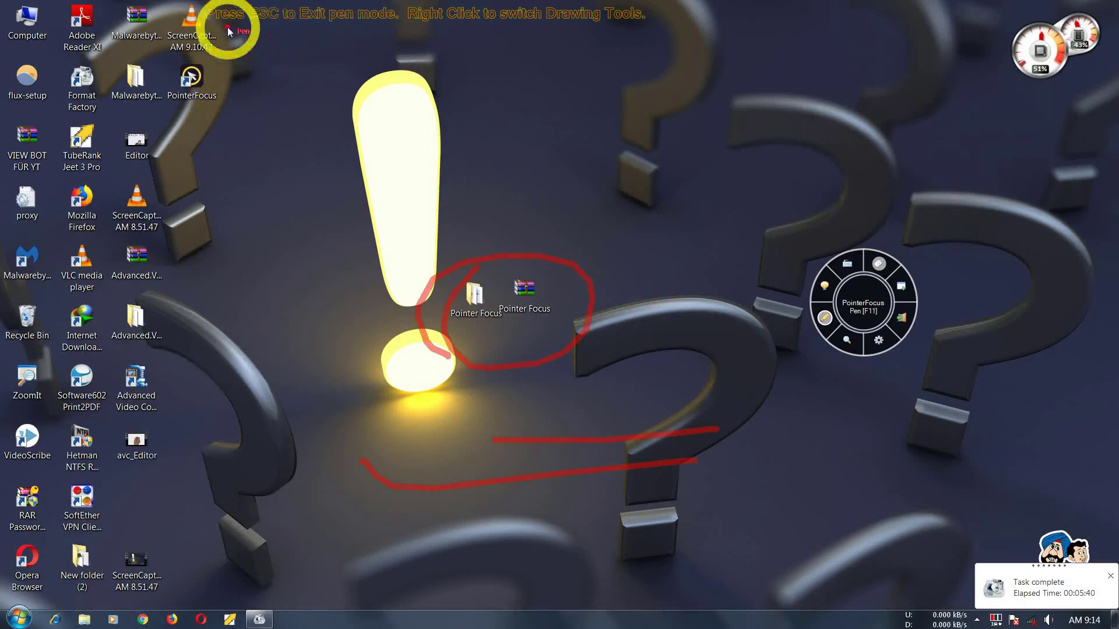
{"action": "left_click_drag", "start_coordinate": [219, 27], "coordinate": [595, 37]}
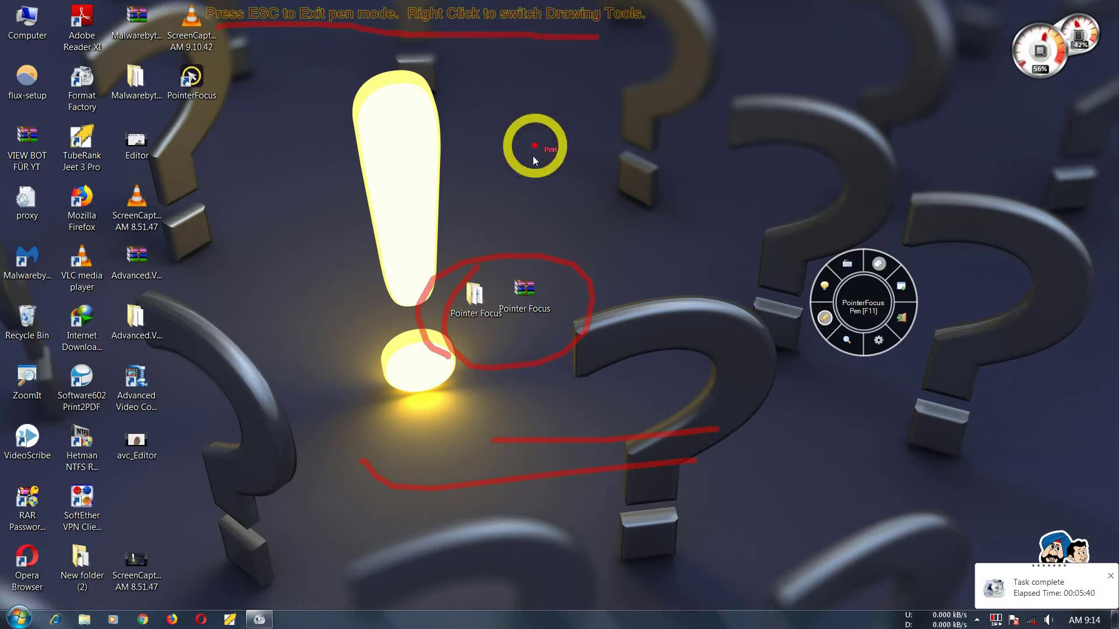
Switch the drawing tool to Rectangle and draw a wide rectangle below the PointerFocus wheel
{"action": "right_click", "coordinate": [646, 307]}
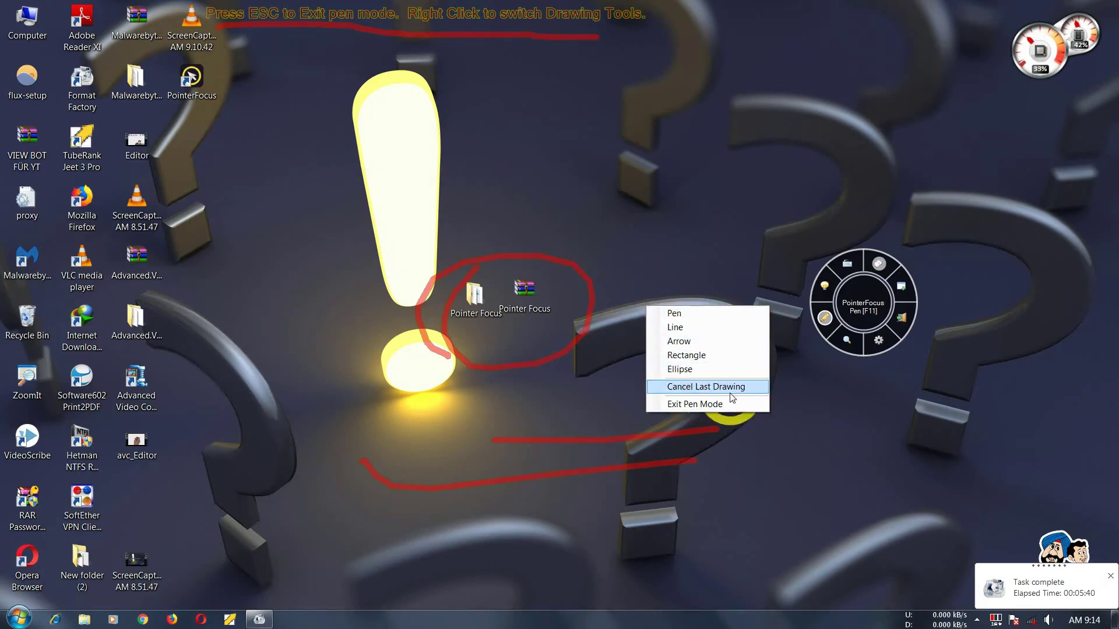
{"action": "left_click", "coordinate": [686, 357]}
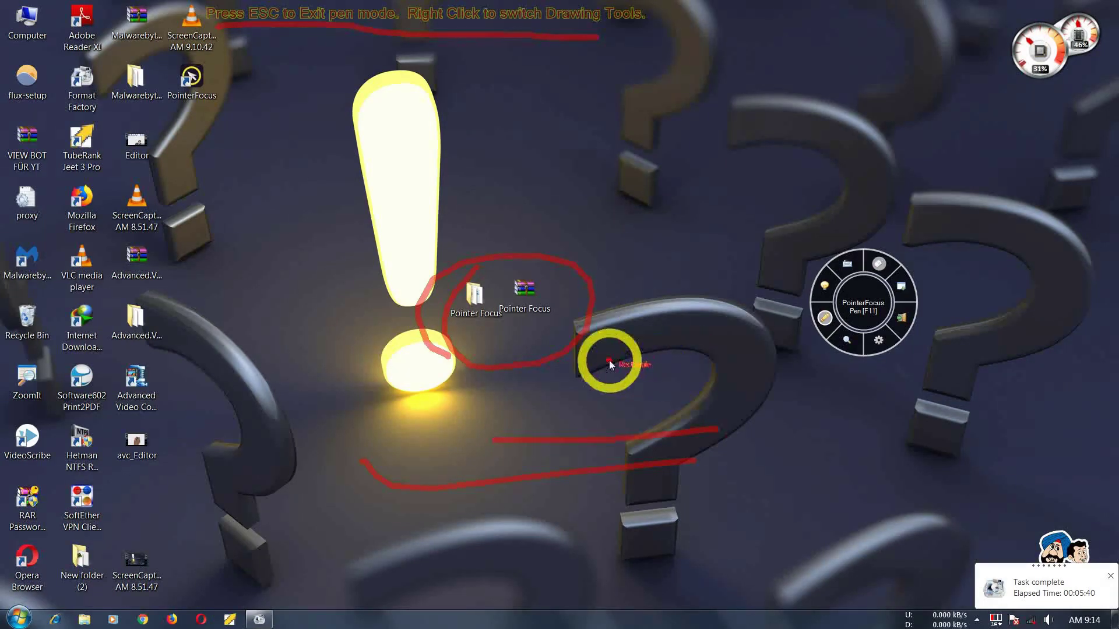
{"action": "left_click_drag", "start_coordinate": [608, 359], "coordinate": [915, 436]}
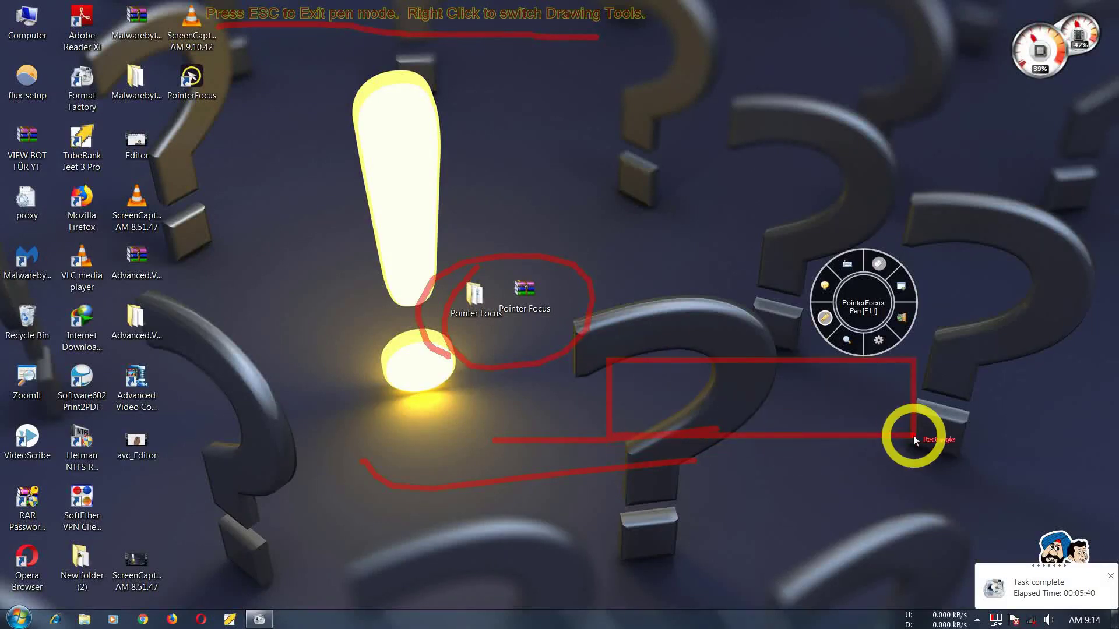
Switch the drawing tool to Arrow and draw a diagonal arrow rising from beside the circled icons
{"action": "right_click", "coordinate": [684, 287]}
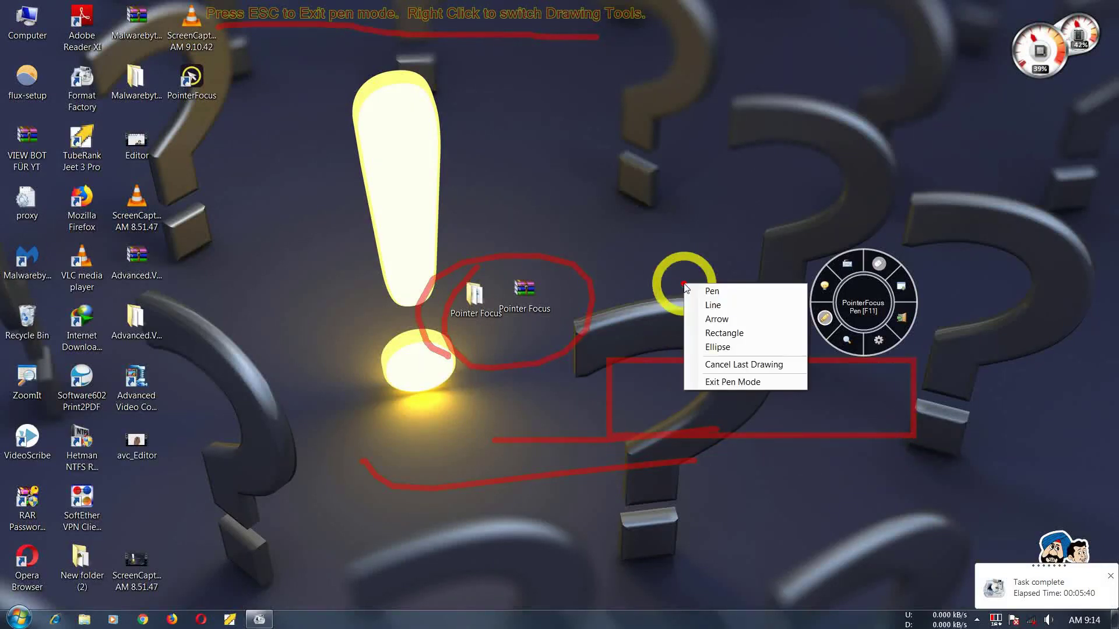
{"action": "left_click", "coordinate": [696, 316]}
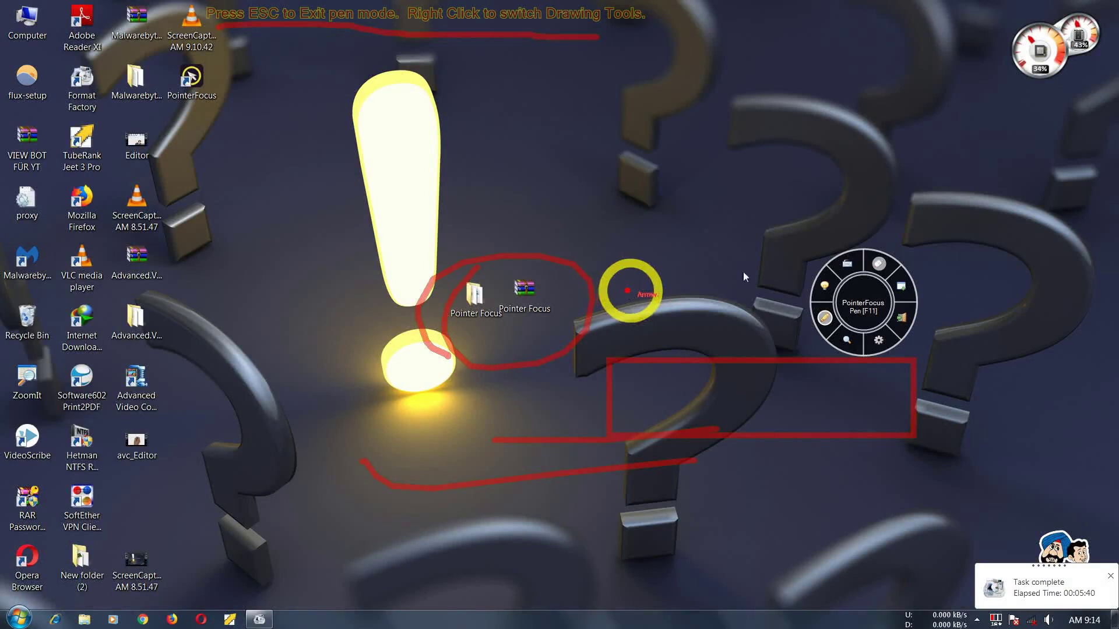
{"action": "mouse_move", "coordinate": [626, 290]}
{"action": "left_mouse_down"}
{"action": "mouse_move", "coordinate": [887, 242]}
{"action": "mouse_move", "coordinate": [899, 207]}
{"action": "mouse_move", "coordinate": [881, 158]}
{"action": "mouse_move", "coordinate": [827, 169]}
{"action": "left_mouse_up"}
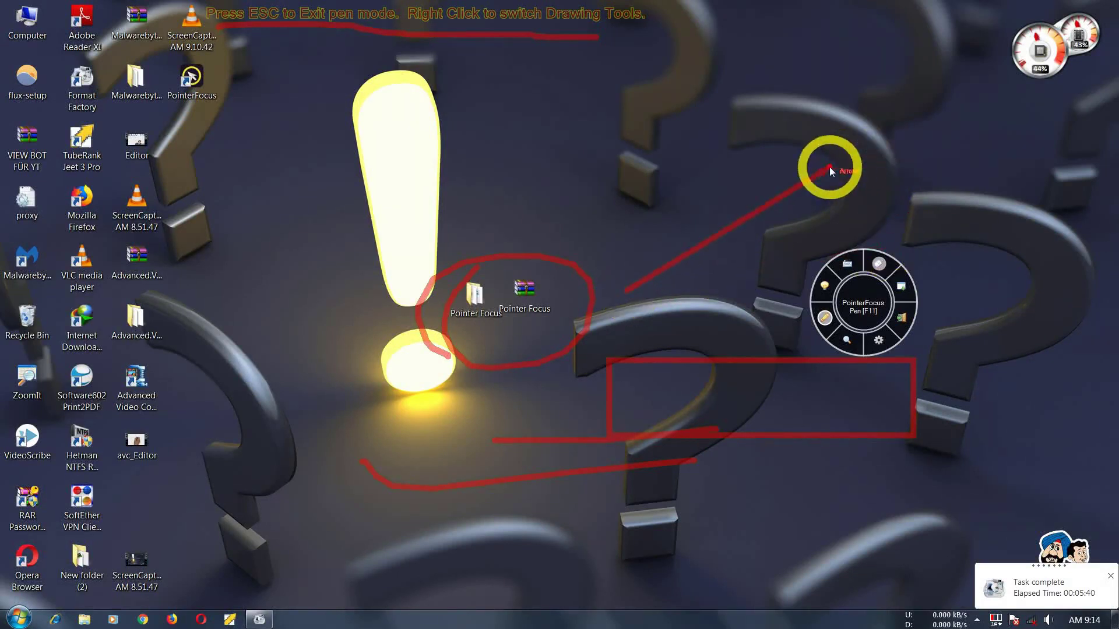
Draw an ellipse above the circled icons with the Ellipse tool and exit pen mode
{"action": "right_click", "coordinate": [647, 234]}
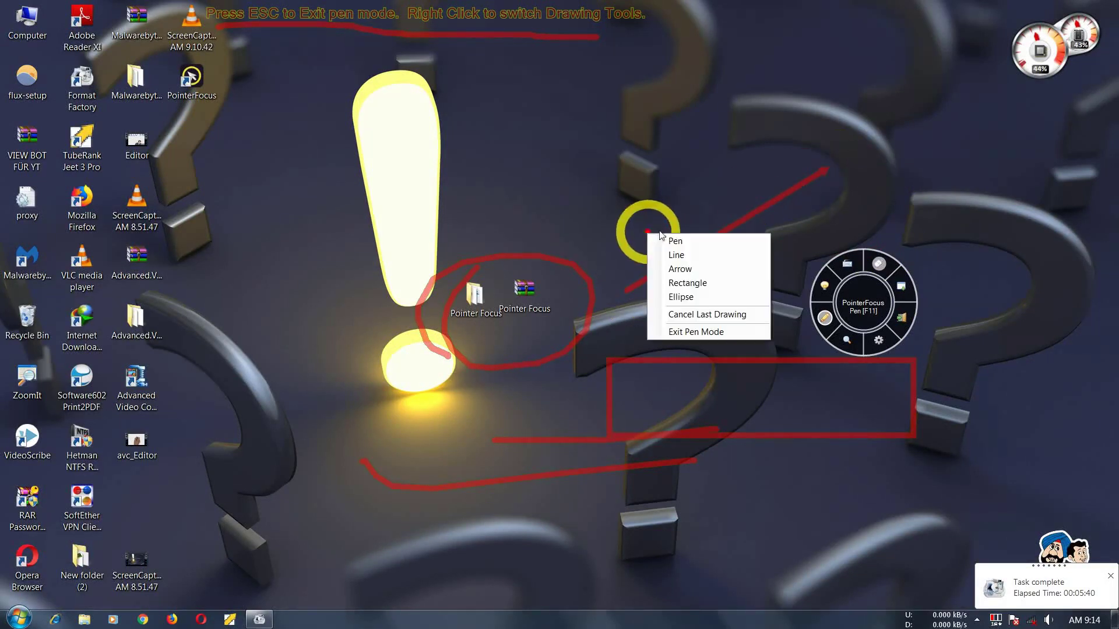
{"action": "left_click", "coordinate": [680, 297]}
{"action": "mouse_move", "coordinate": [570, 155]}
{"action": "left_mouse_down"}
{"action": "mouse_move", "coordinate": [680, 279]}
{"action": "mouse_move", "coordinate": [721, 262]}
{"action": "mouse_move", "coordinate": [701, 281]}
{"action": "left_mouse_up"}
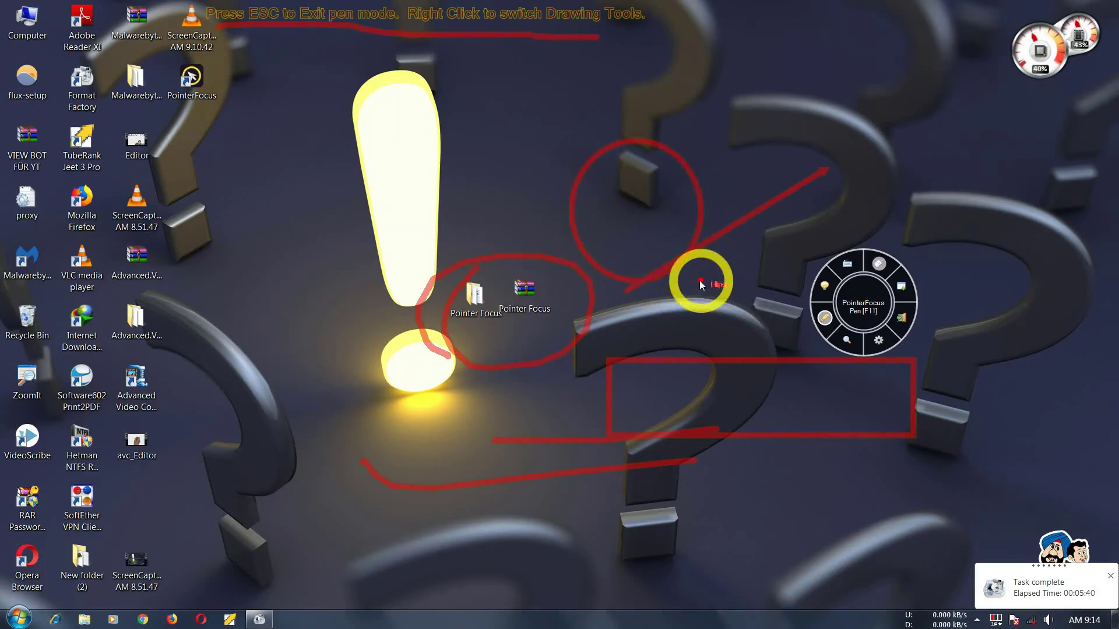
{"action": "right_click", "coordinate": [699, 283]}
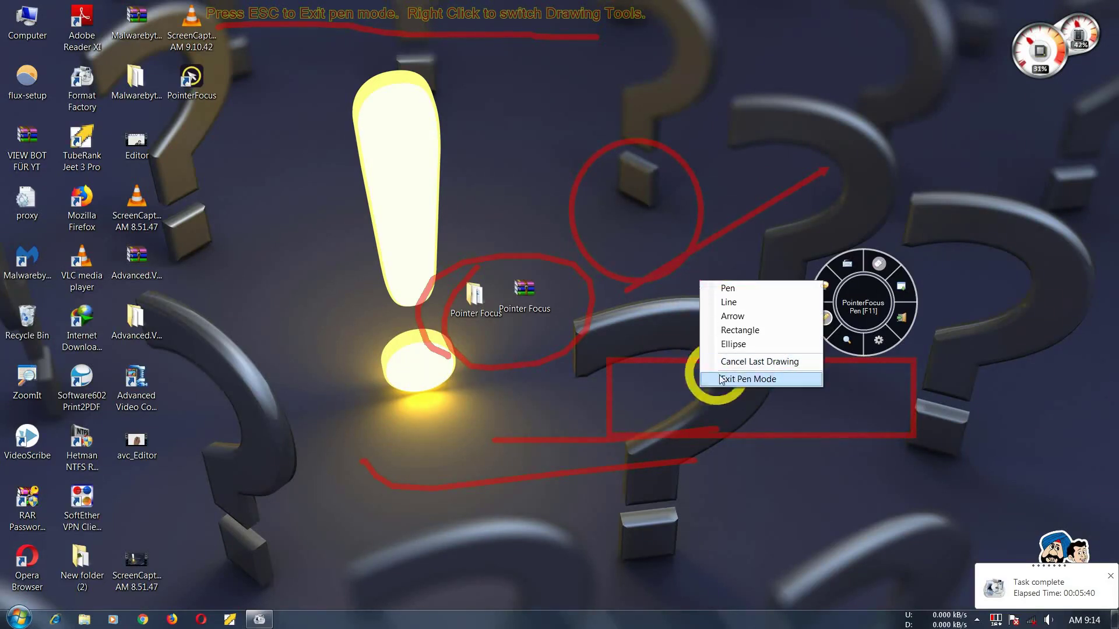
{"action": "left_click", "coordinate": [552, 134]}
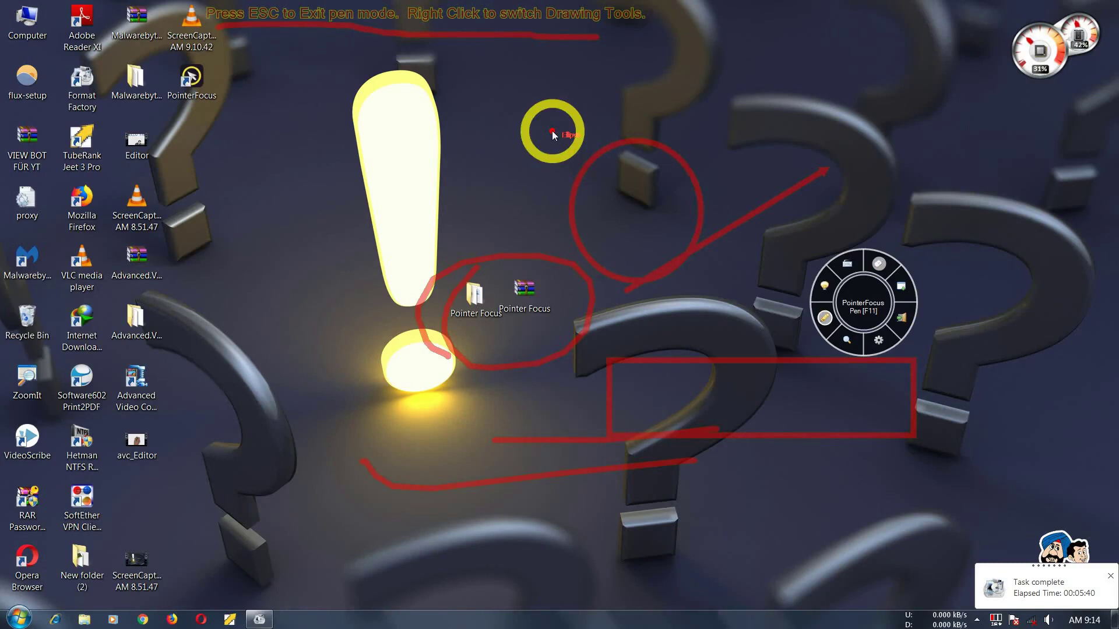
{"action": "key", "text": "Escape"}
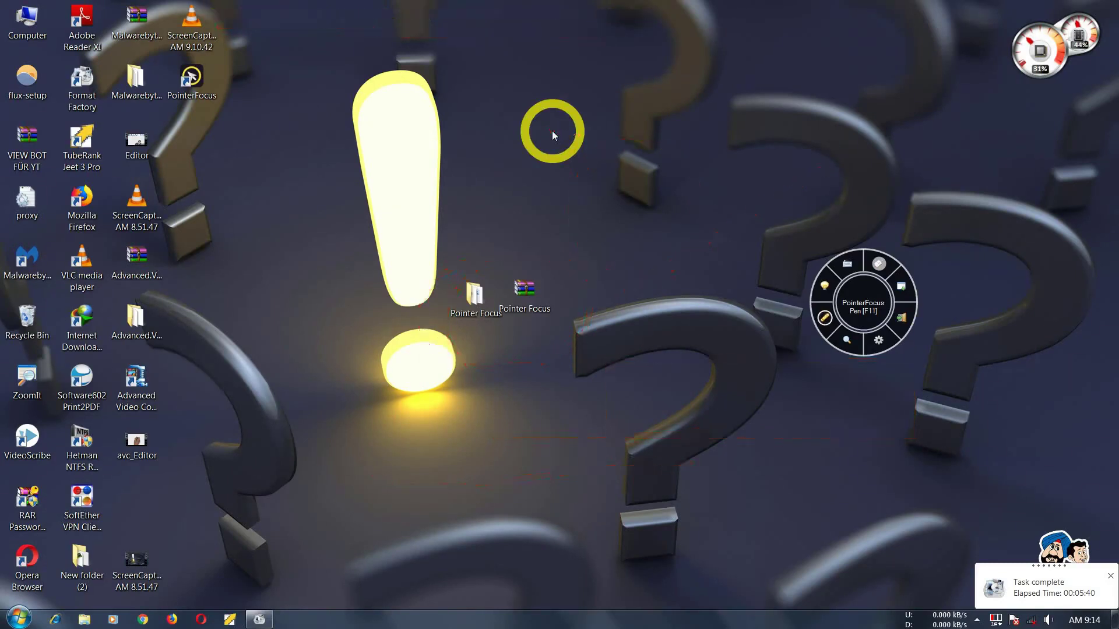
Turn on the spotlight, focus it on the Pointer Focus archive and turn it off again
{"action": "left_click", "coordinate": [823, 288]}
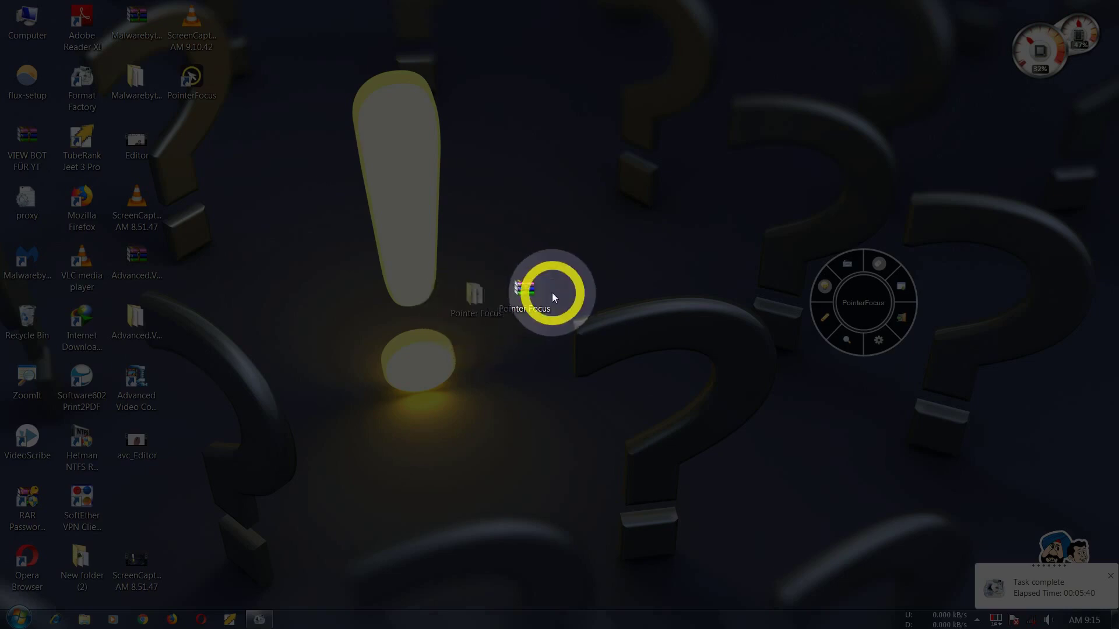
{"action": "left_click", "coordinate": [519, 291]}
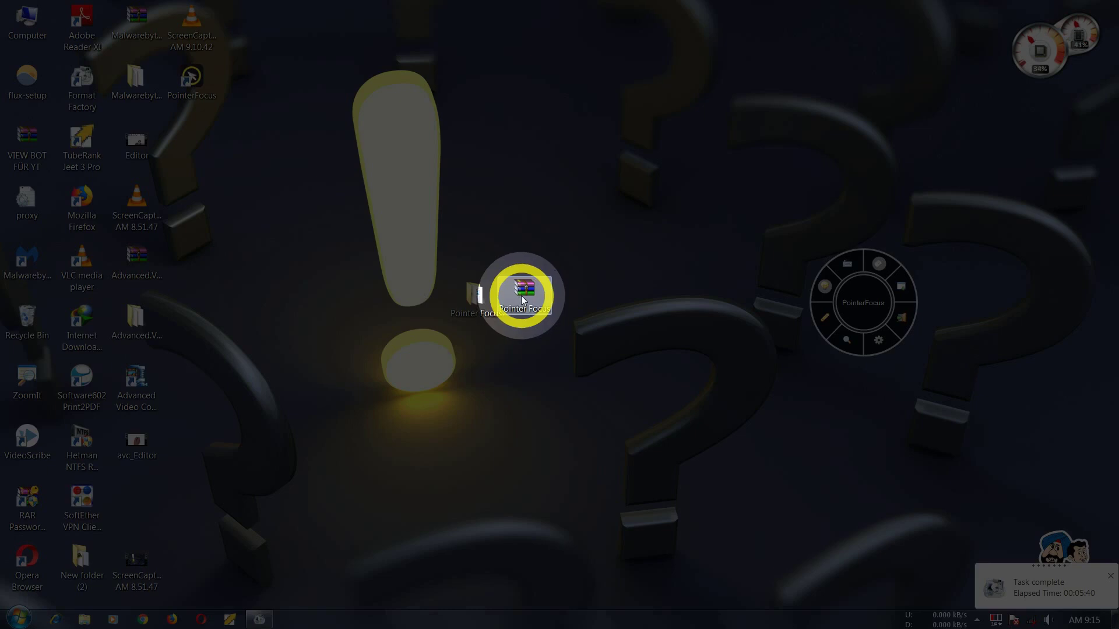
{"action": "left_click", "coordinate": [824, 286]}
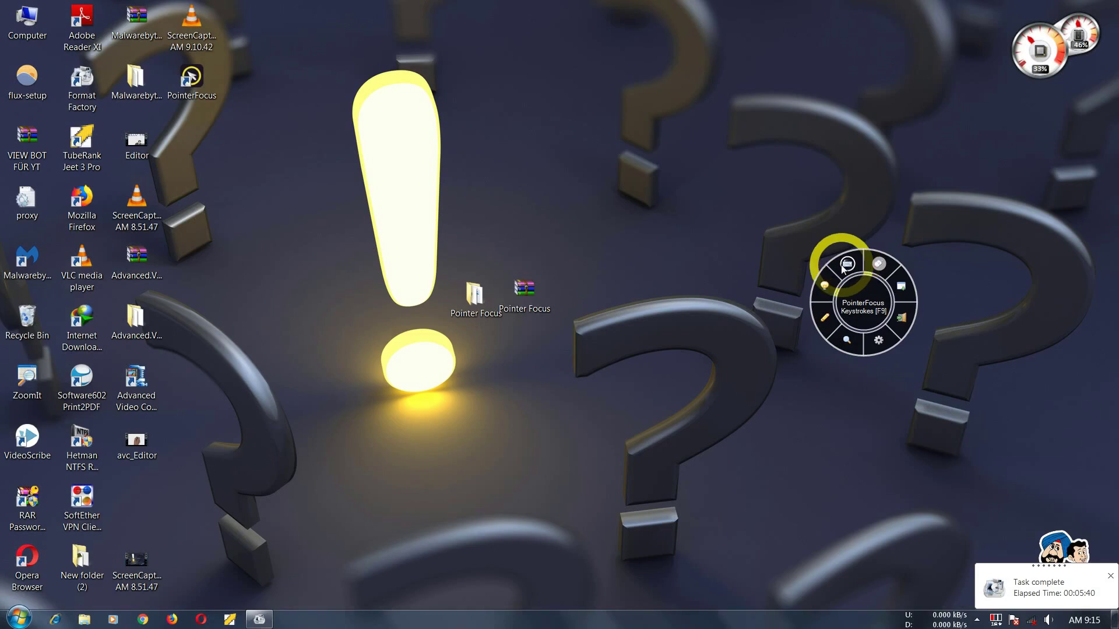
Turn on the keystroke display and test it with Ctrl+Alt+Win, Shift, Ctrl+X and Ctrl+V, closing the Start menu in between
{"action": "left_click", "coordinate": [843, 267]}
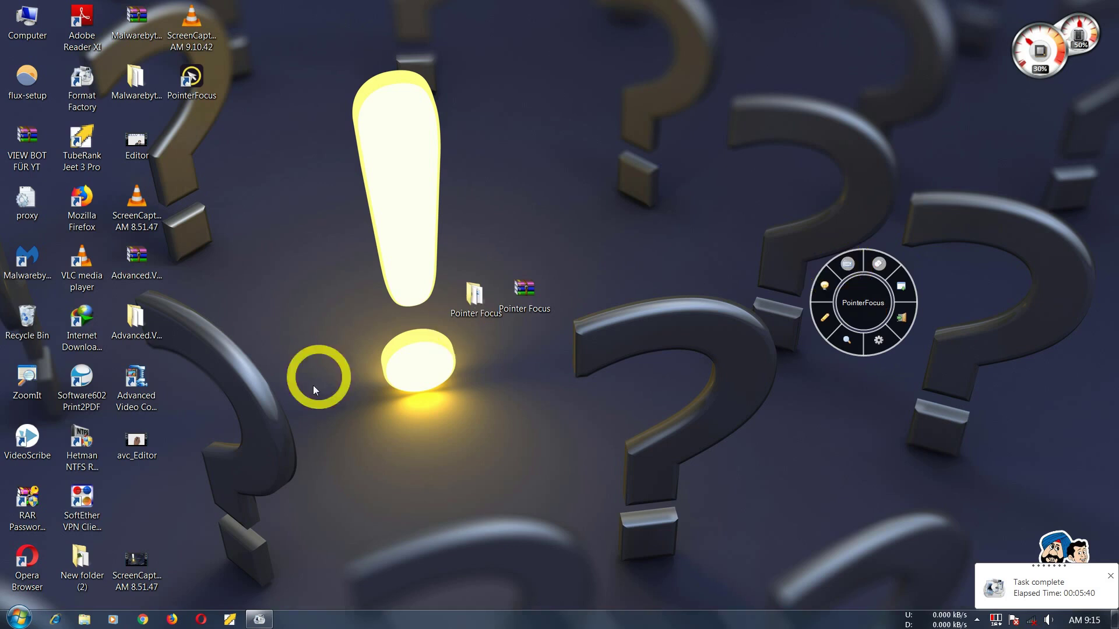
{"action": "key", "text": "ctrl"}
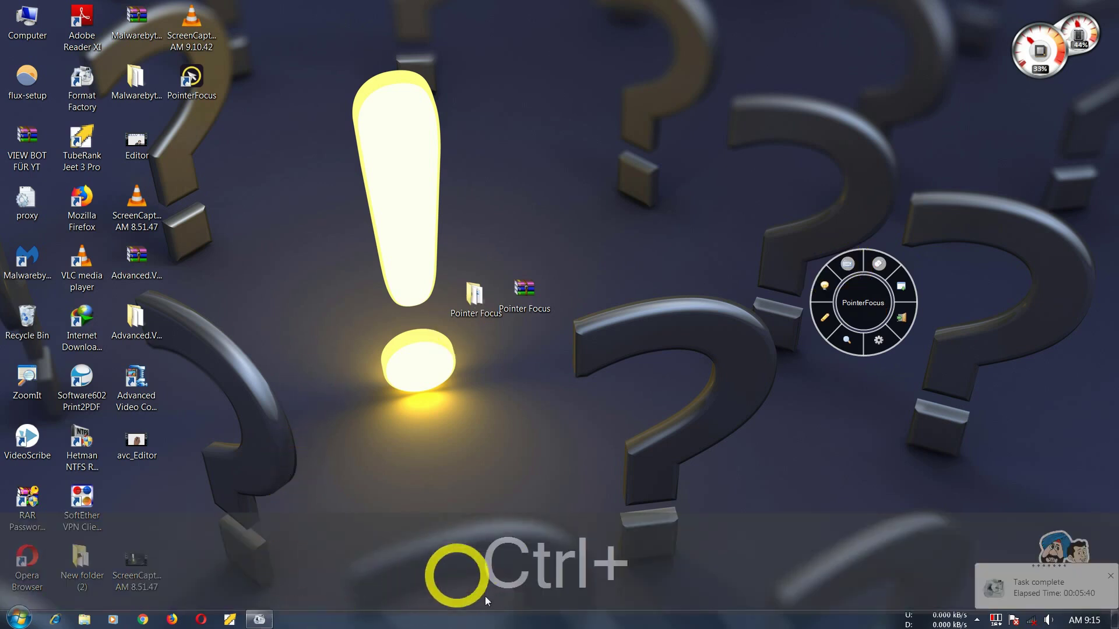
{"action": "key", "text": "ctrl+alt"}
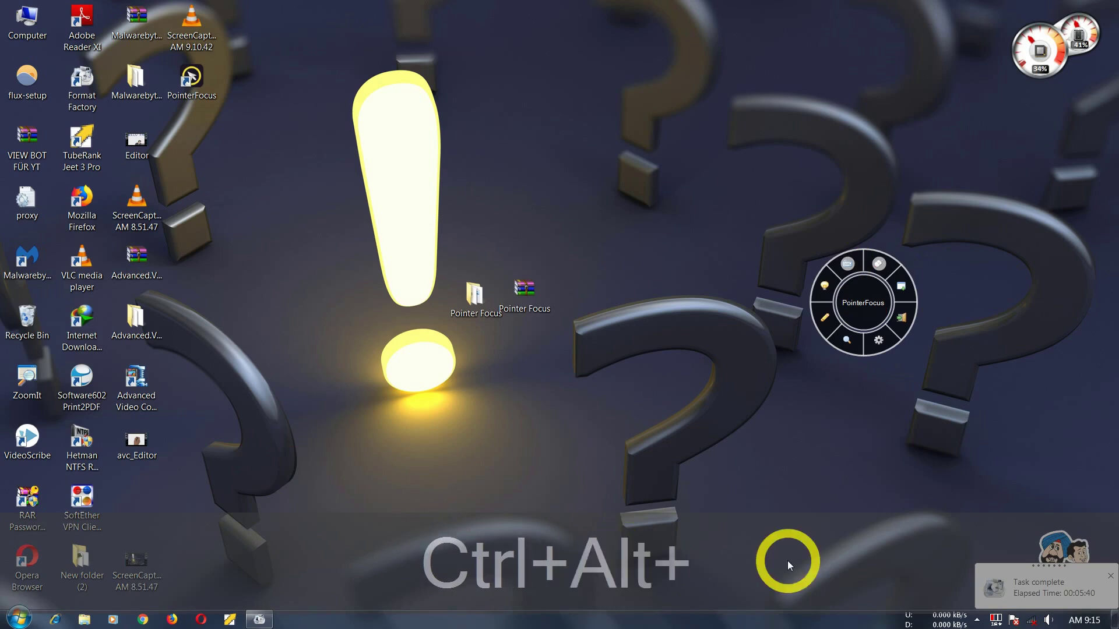
{"action": "key", "text": "ctrl+alt+super"}
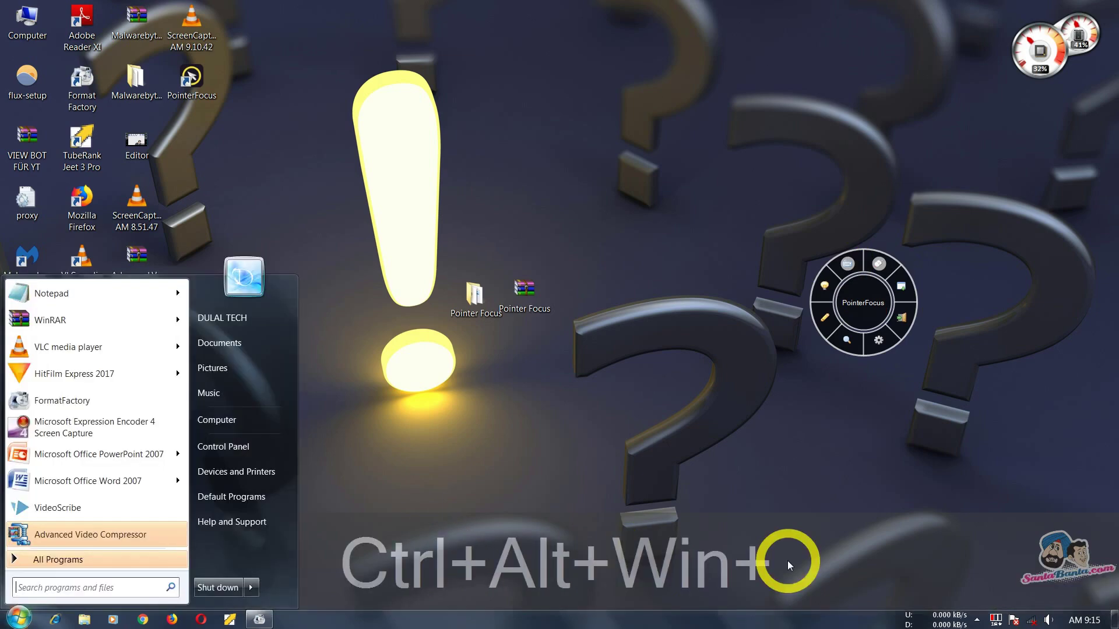
{"action": "left_click", "coordinate": [586, 407]}
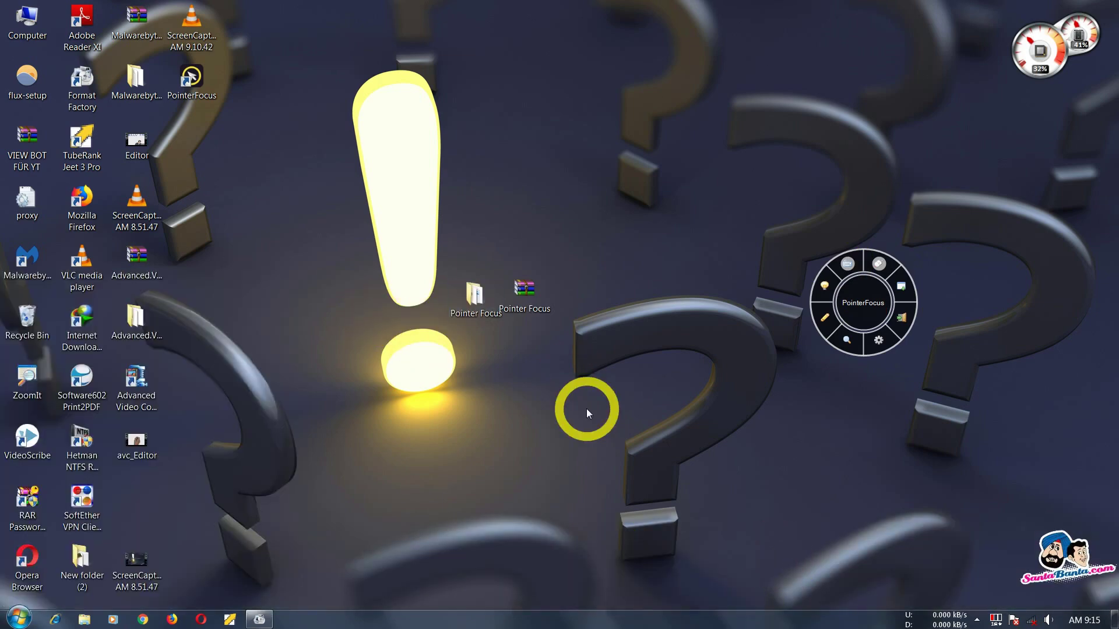
{"action": "key", "text": "shift"}
{"action": "key", "text": "ctrl+x"}
{"action": "key", "text": "ctrl+v"}
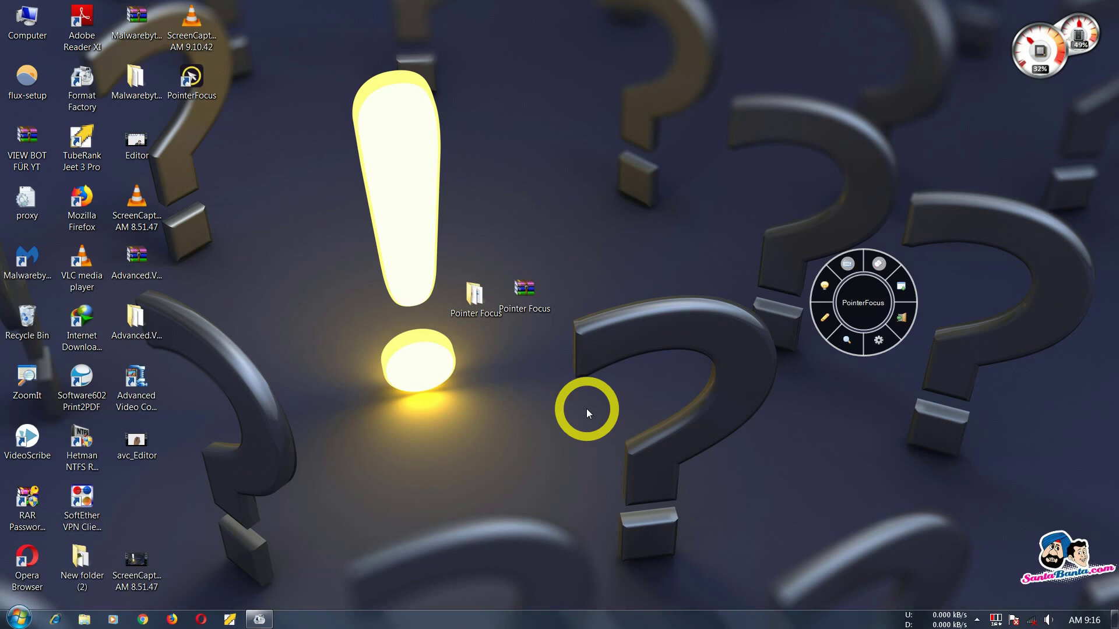
Turn the cursor highlight off and back on from the PointerFocus wheel
{"action": "left_click", "coordinate": [878, 265]}
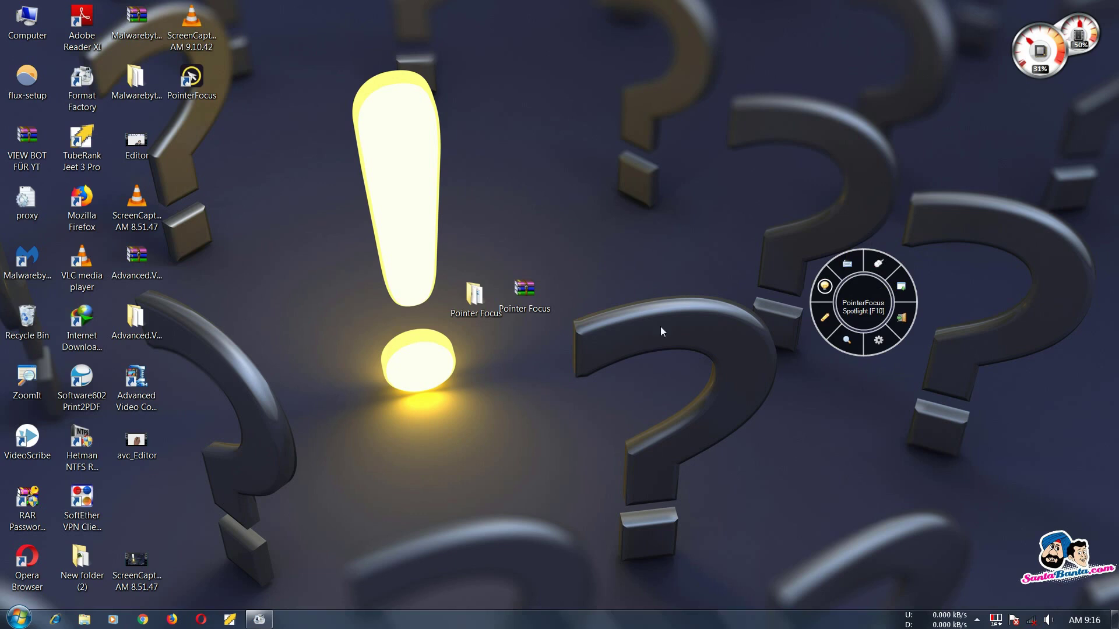
{"action": "left_click", "coordinate": [882, 266]}
{"action": "left_click", "coordinate": [882, 267]}
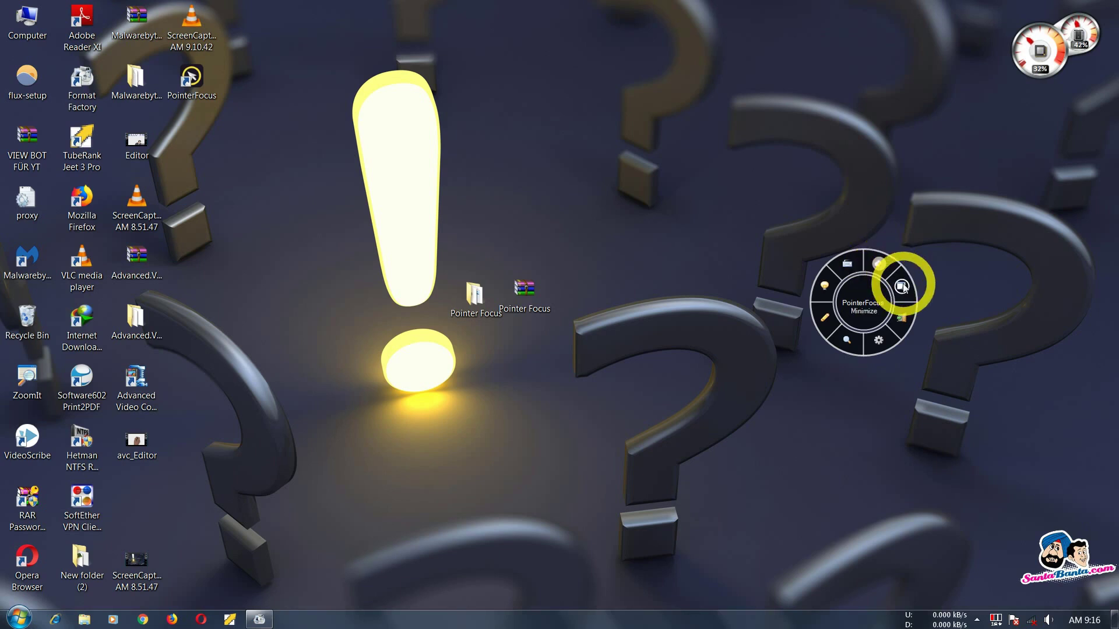
Minimize the PointerFocus wheel and restore it from the hidden notification icons
{"action": "left_click", "coordinate": [902, 286]}
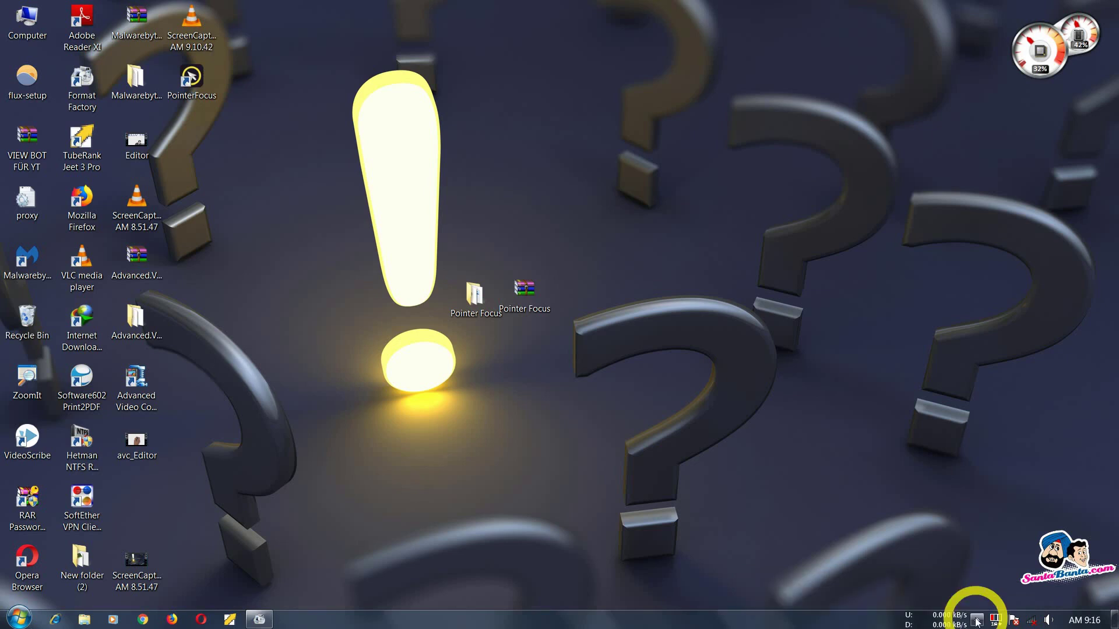
{"action": "left_click", "coordinate": [976, 620]}
{"action": "left_click", "coordinate": [1010, 531]}
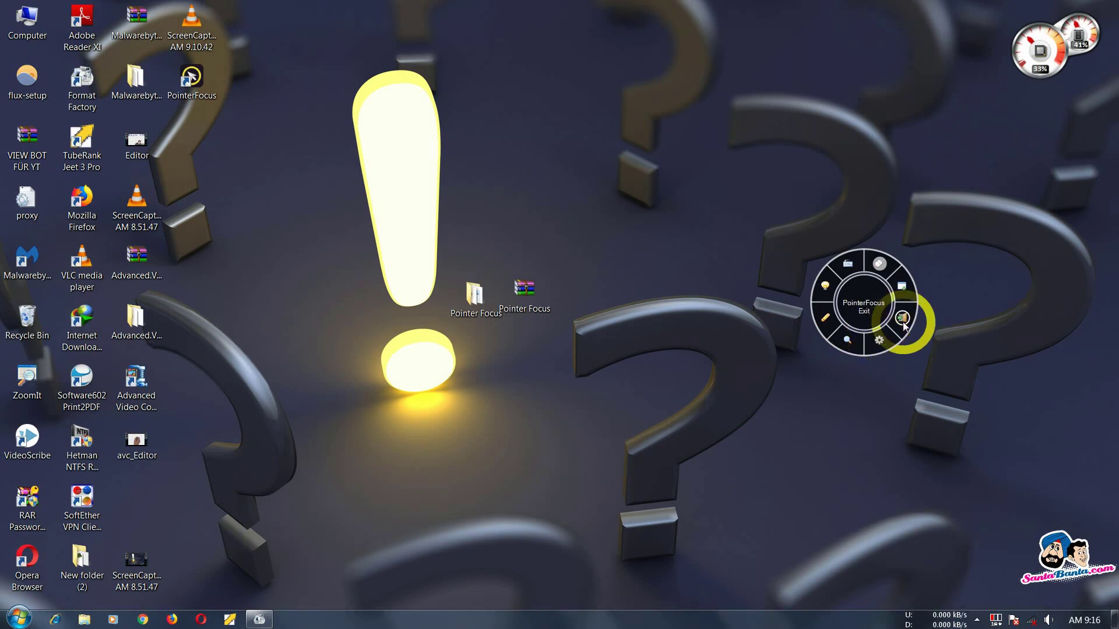
Open the PointerFocus options and set the cursor highlight colour to light yellow
{"action": "left_click", "coordinate": [879, 341]}
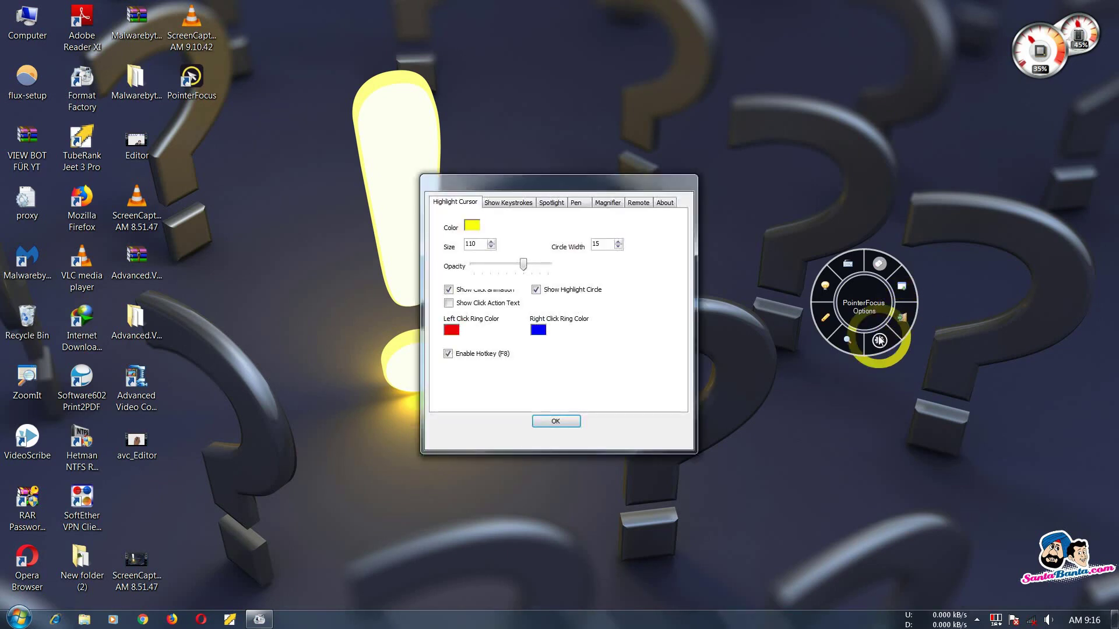
{"action": "left_click", "coordinate": [470, 226]}
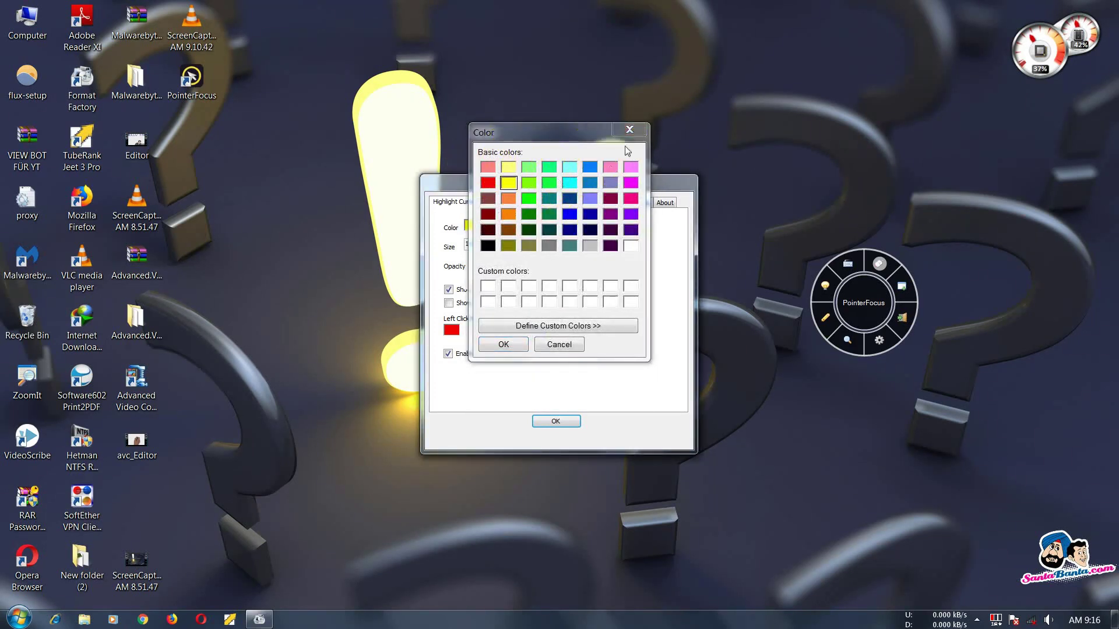
{"action": "left_click", "coordinate": [511, 169]}
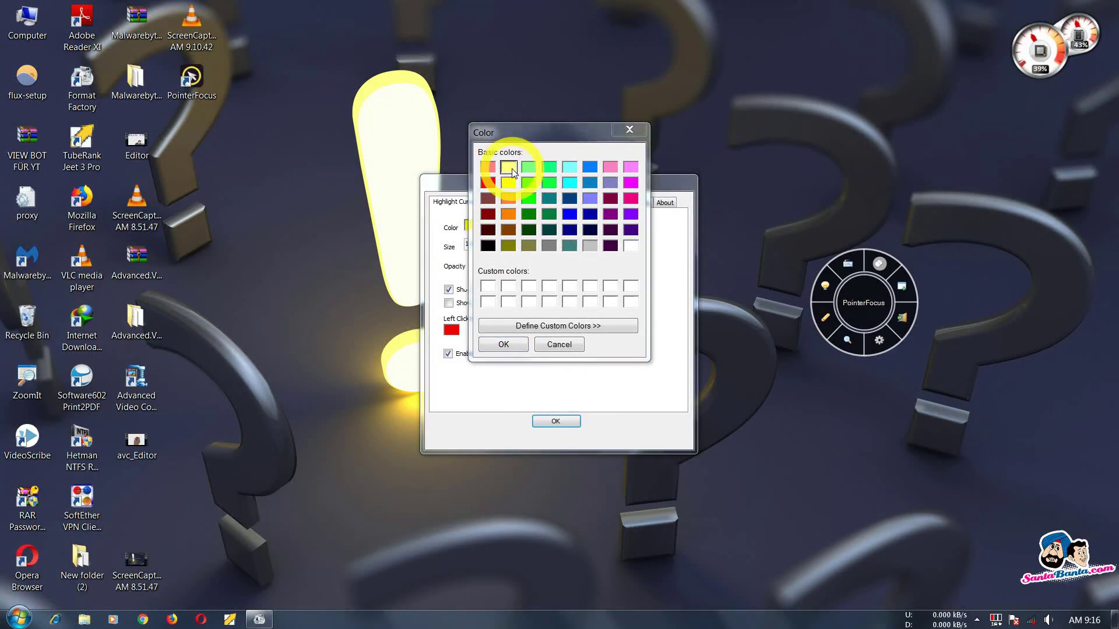
{"action": "left_click", "coordinate": [496, 348]}
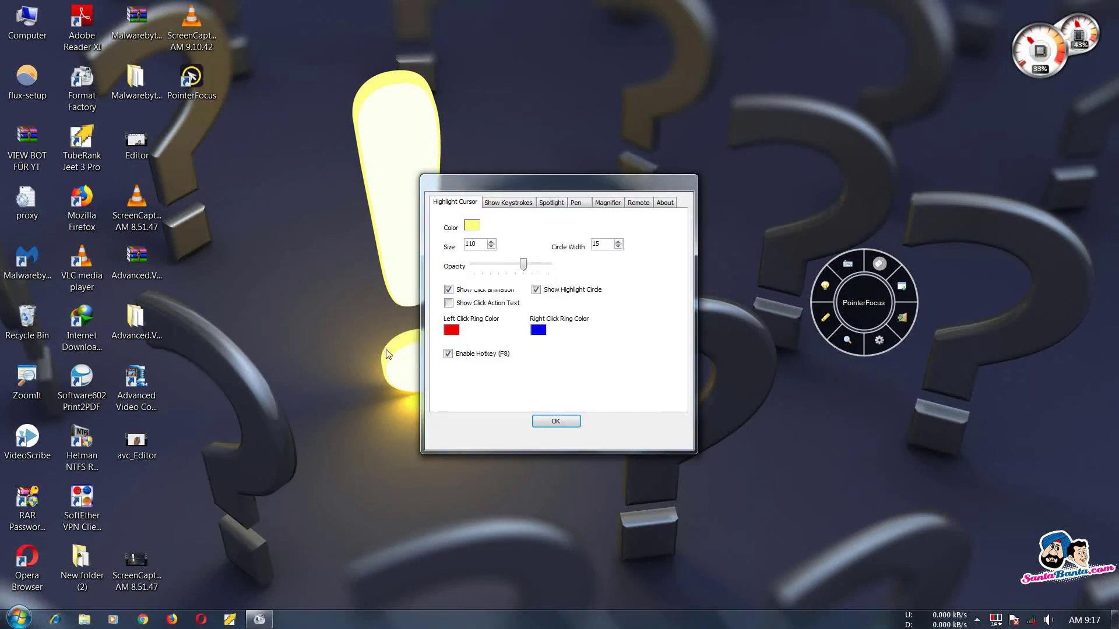
Reduce the cursor highlight size to 90
{"action": "left_click", "coordinate": [491, 247]}
{"action": "left_click", "coordinate": [491, 247]}
{"action": "left_click", "coordinate": [491, 247]}
{"action": "left_click", "coordinate": [491, 247]}
{"action": "left_click", "coordinate": [492, 247]}
{"action": "left_click", "coordinate": [491, 247]}
Set the highlight circle width to 30 and enable Show Click Action Text
{"action": "left_click_drag", "start_coordinate": [598, 246], "coordinate": [592, 246]}
{"action": "left_click", "coordinate": [618, 241]}
{"action": "left_click", "coordinate": [619, 241]}
{"action": "left_click", "coordinate": [619, 241]}
{"action": "left_click", "coordinate": [619, 241]}
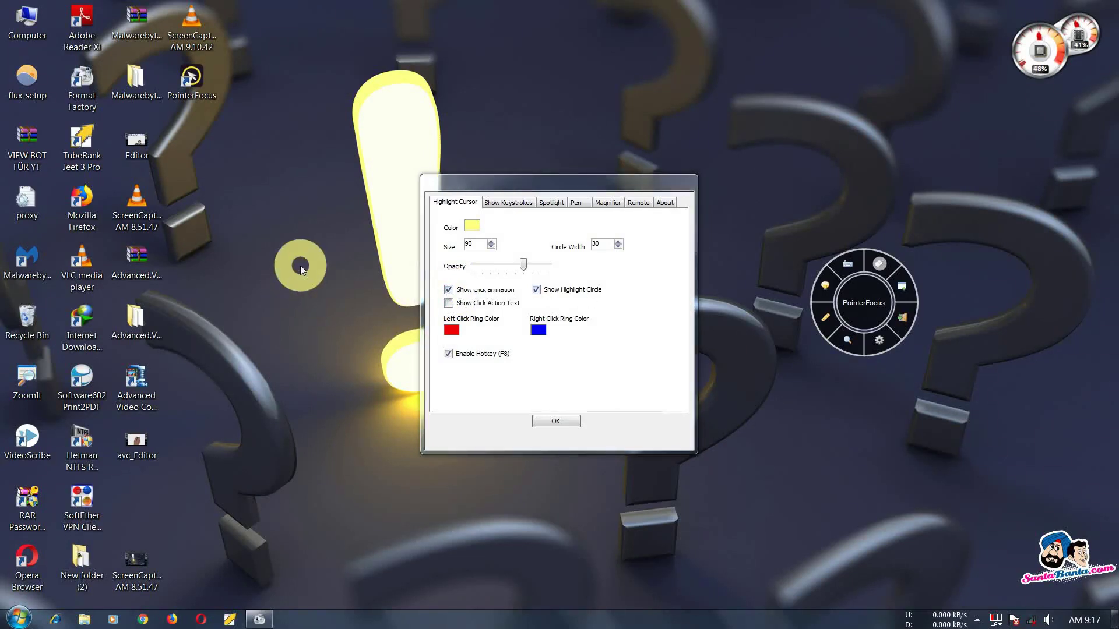
{"action": "left_click", "coordinate": [452, 303]}
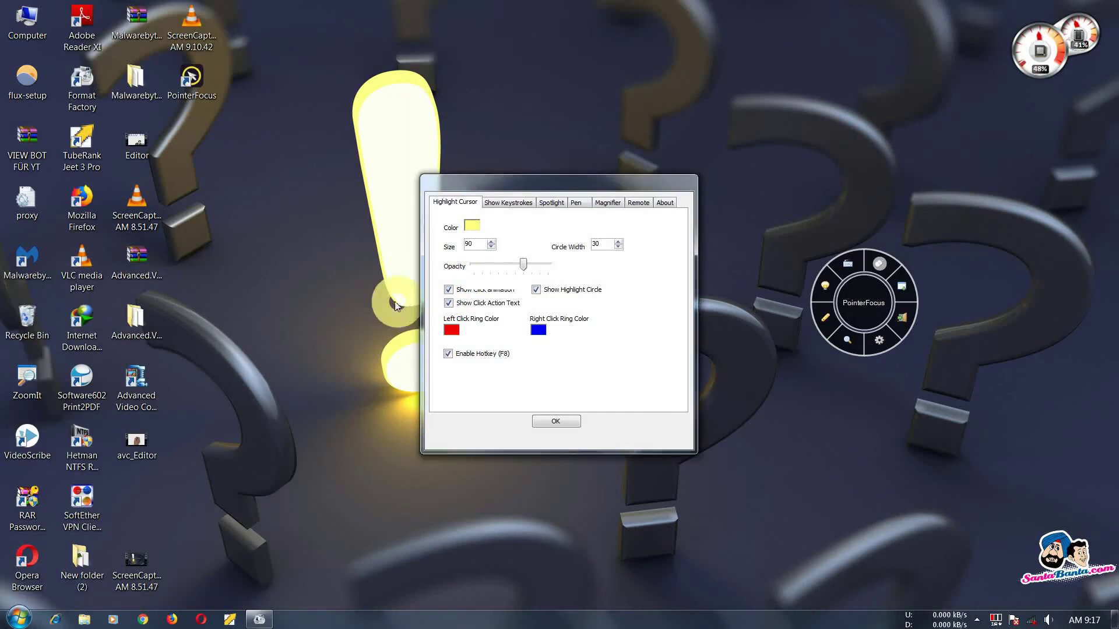
Toggle Show Click Animation and test the click effects by opening and dismissing the desktop context menu
{"action": "left_click", "coordinate": [448, 291]}
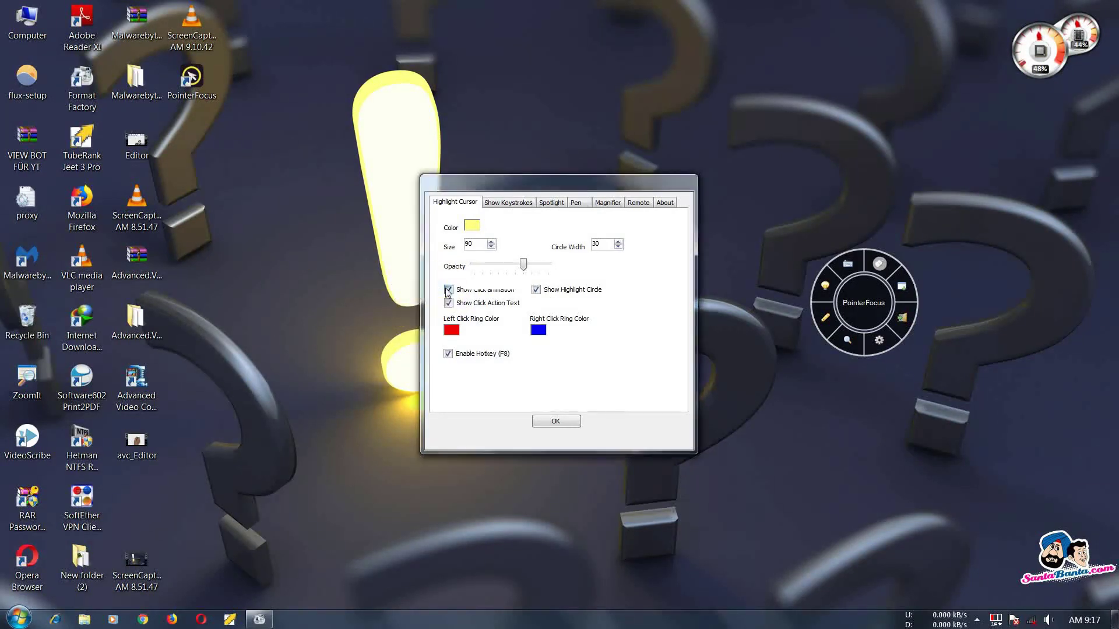
{"action": "left_click", "coordinate": [448, 289]}
{"action": "right_click", "coordinate": [729, 283]}
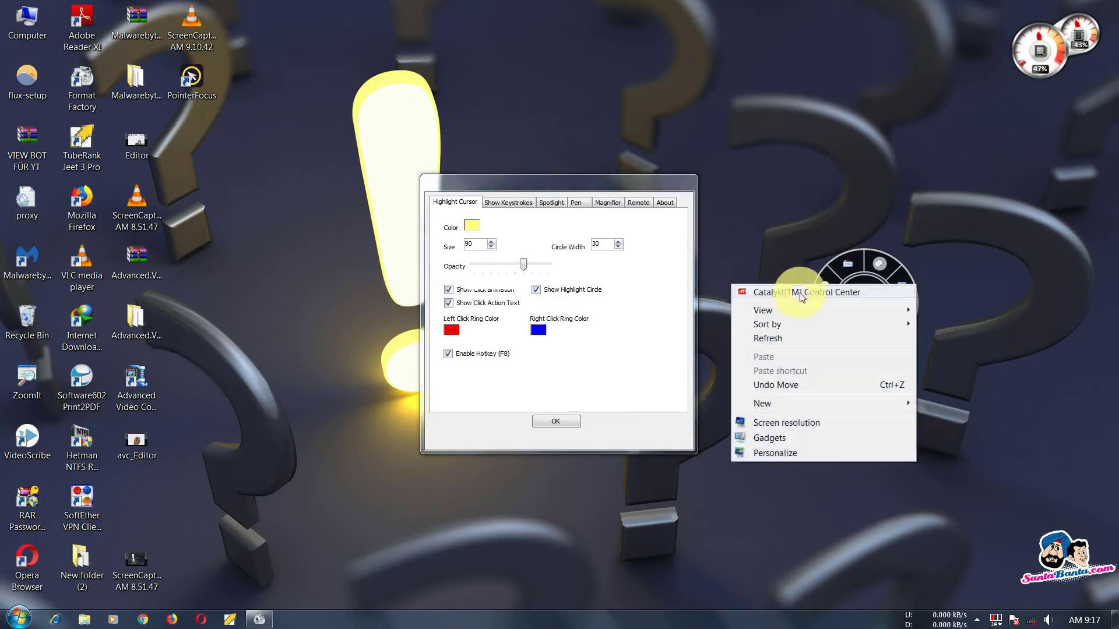
{"action": "right_click", "coordinate": [744, 120]}
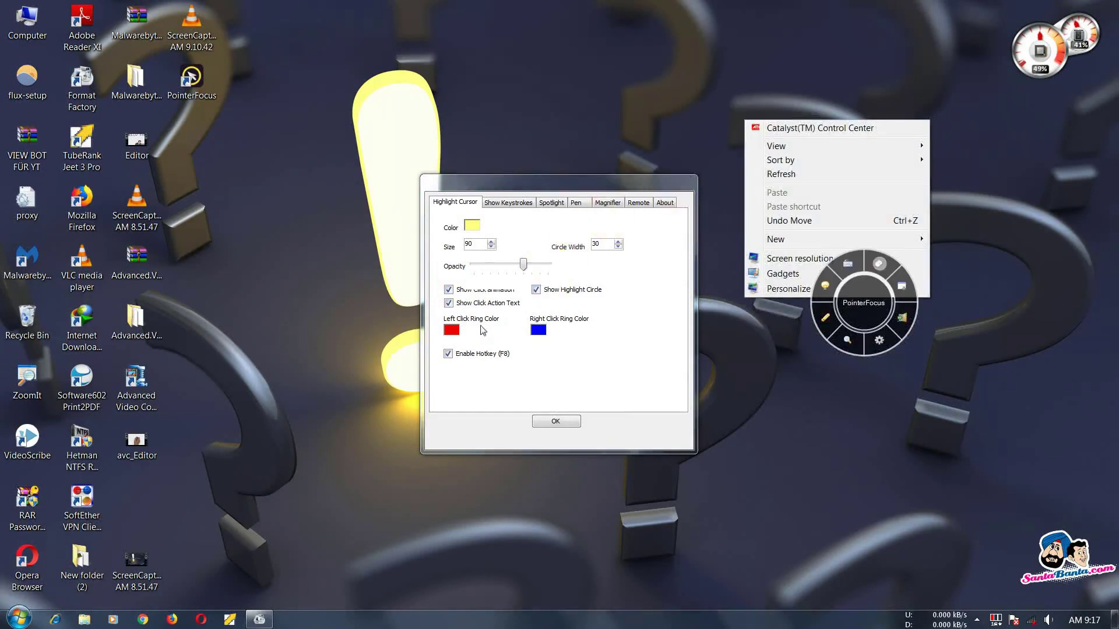
{"action": "left_click", "coordinate": [758, 344]}
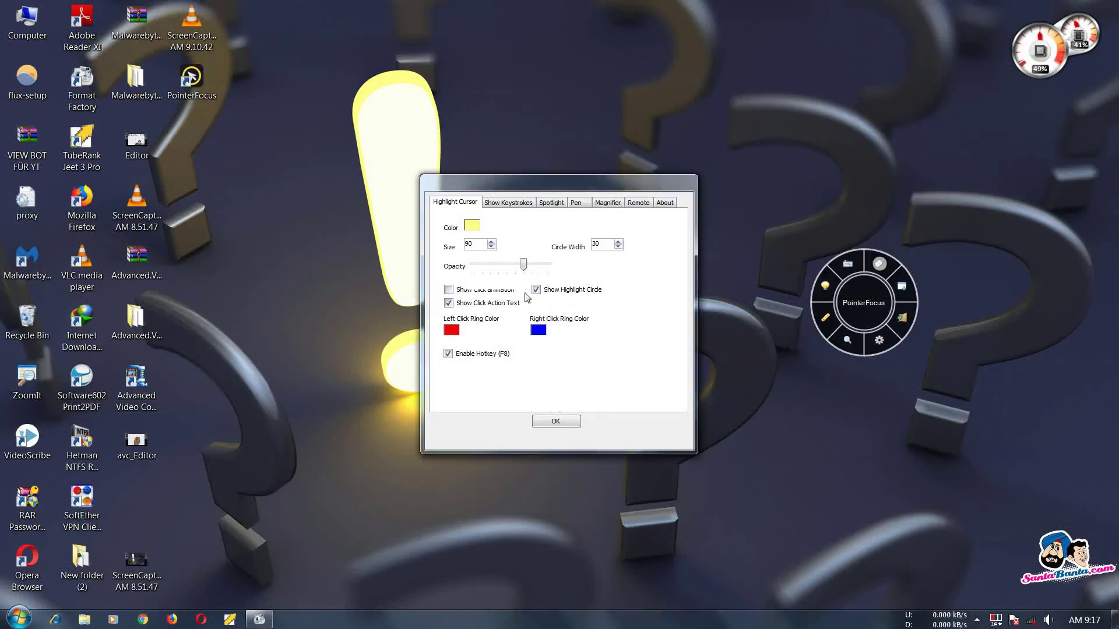
Enable Show Click Animation, test the click effects on the desktop, and disable Show Click Action Text
{"action": "left_click", "coordinate": [450, 290]}
{"action": "right_click", "coordinate": [287, 231]}
{"action": "left_click", "coordinate": [290, 138]}
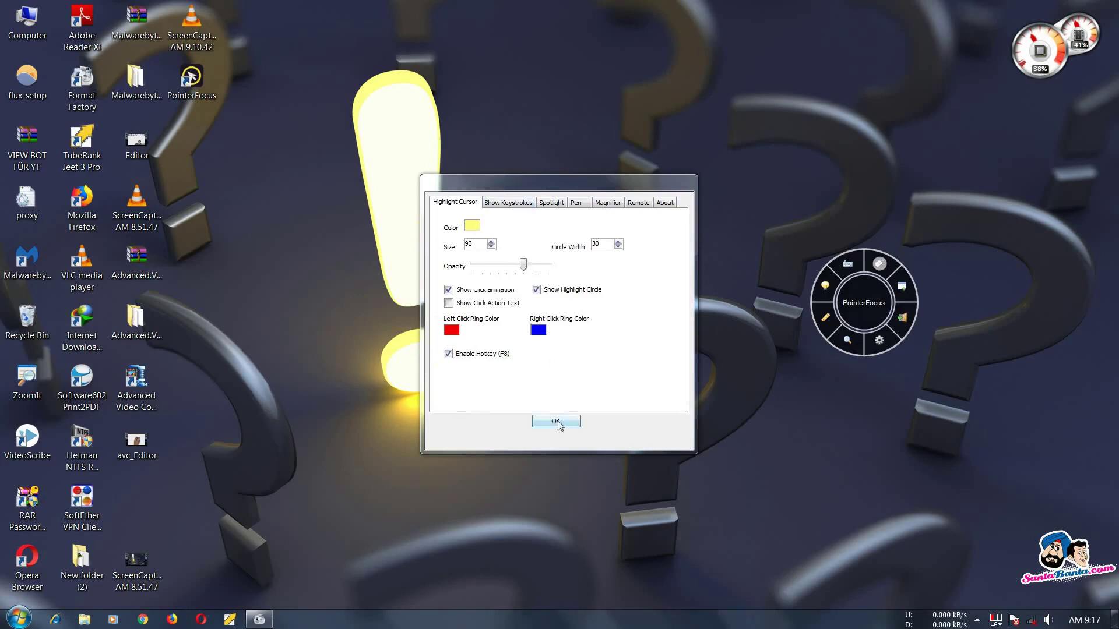
Open the Show Keystrokes options and test the keystroke display with the paste shortcut
{"action": "left_click", "coordinate": [513, 203]}
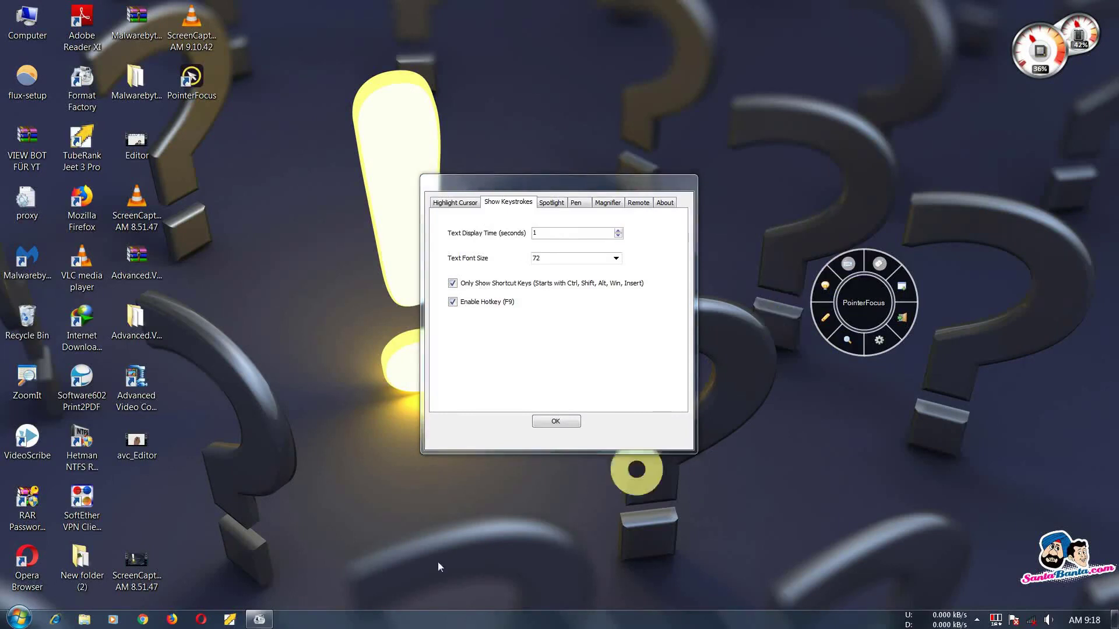
{"action": "key", "text": "ctrl"}
{"action": "key", "text": "ctrl+v"}
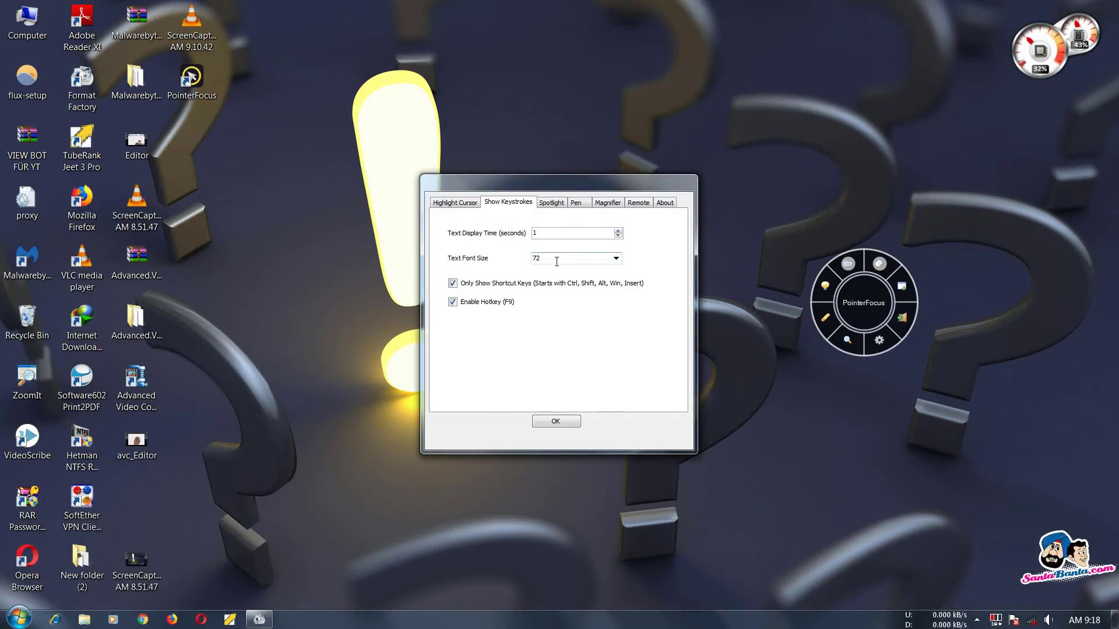
Open the Spotlight options, then try the spotlight on the desktop and switch it off again
{"action": "left_click", "coordinate": [557, 204]}
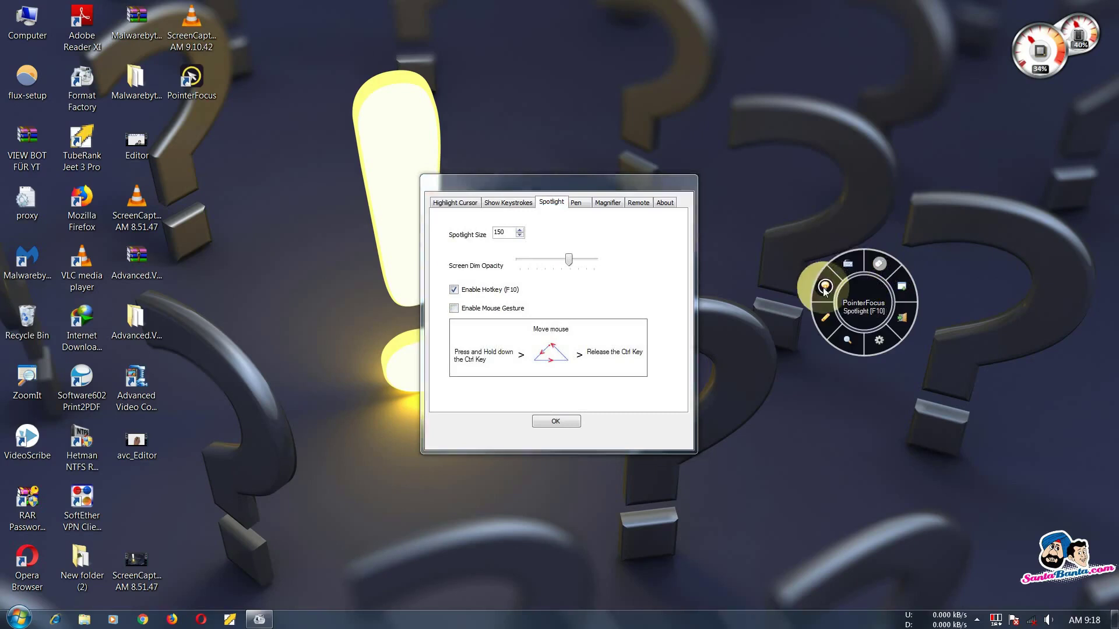
{"action": "left_click", "coordinate": [825, 286]}
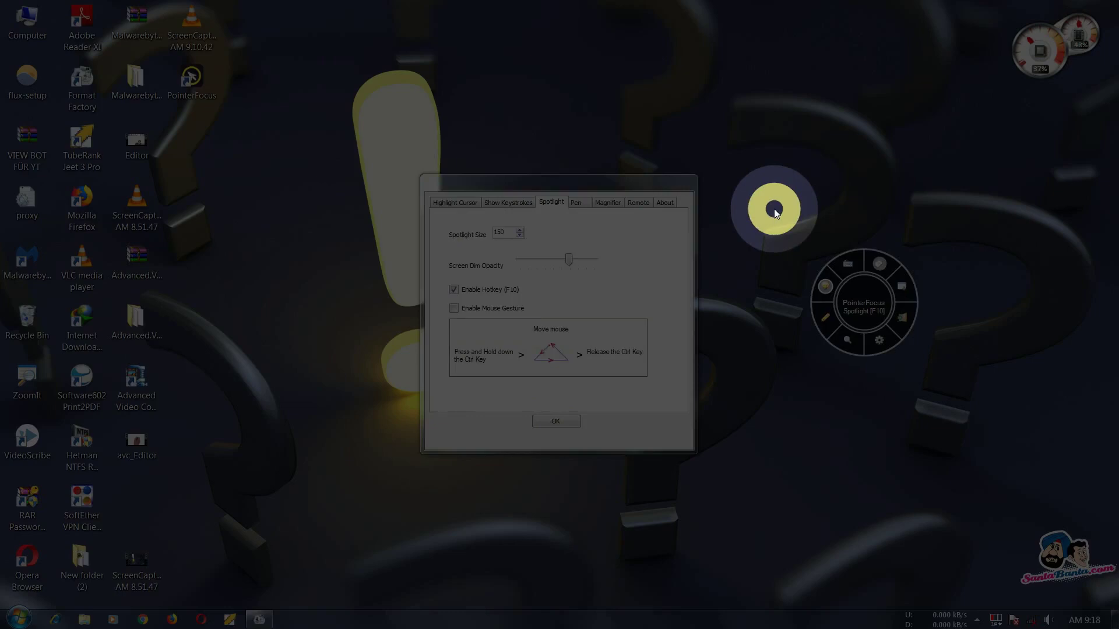
{"action": "left_click", "coordinate": [824, 283]}
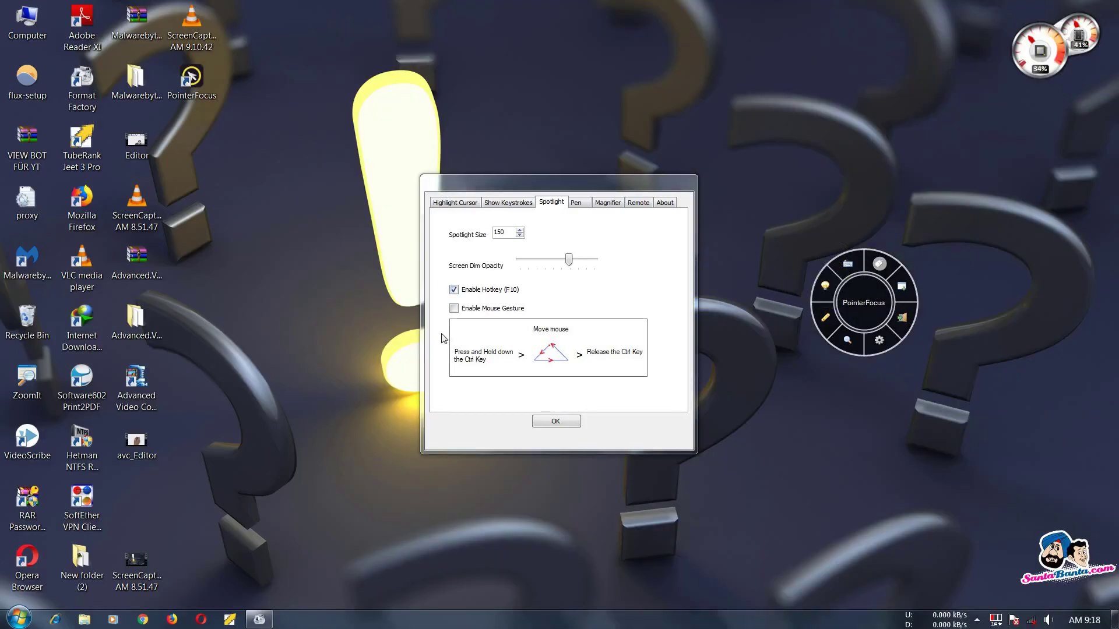
Review the Pen, Magnifier and Remote options, then return to the Highlight Cursor options
{"action": "left_click", "coordinate": [575, 201]}
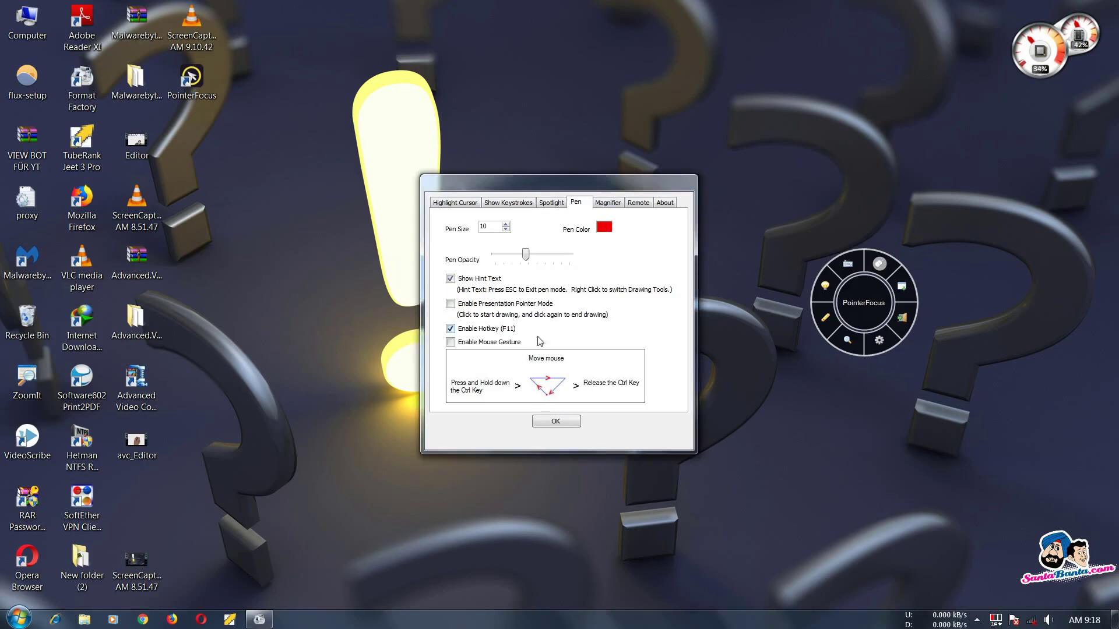
{"action": "left_click", "coordinate": [613, 202]}
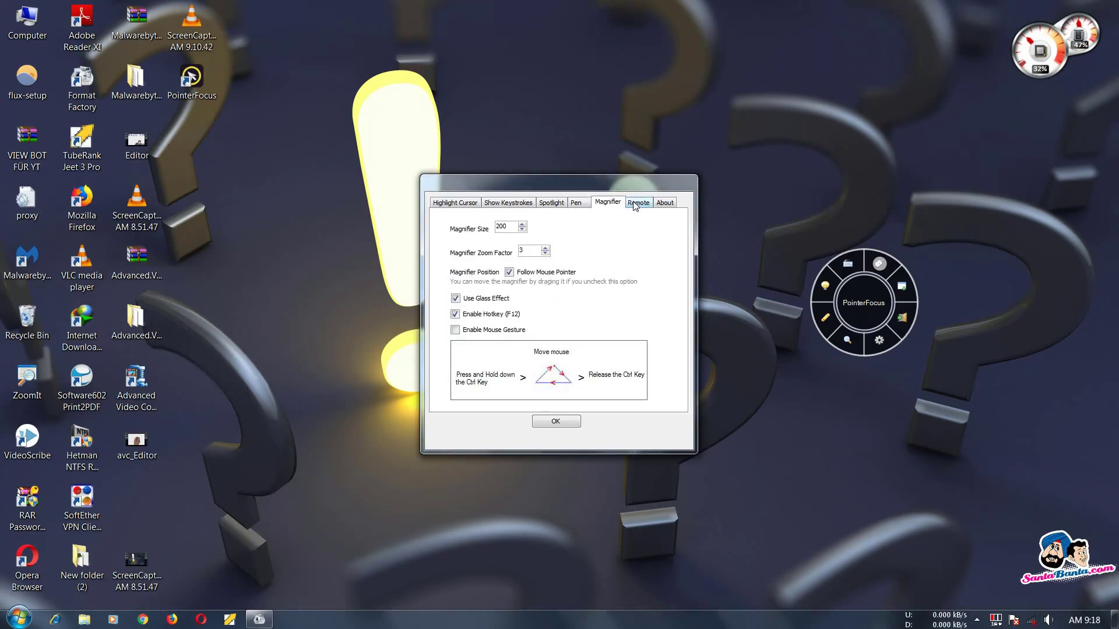
{"action": "left_click", "coordinate": [638, 202]}
{"action": "left_click", "coordinate": [611, 205]}
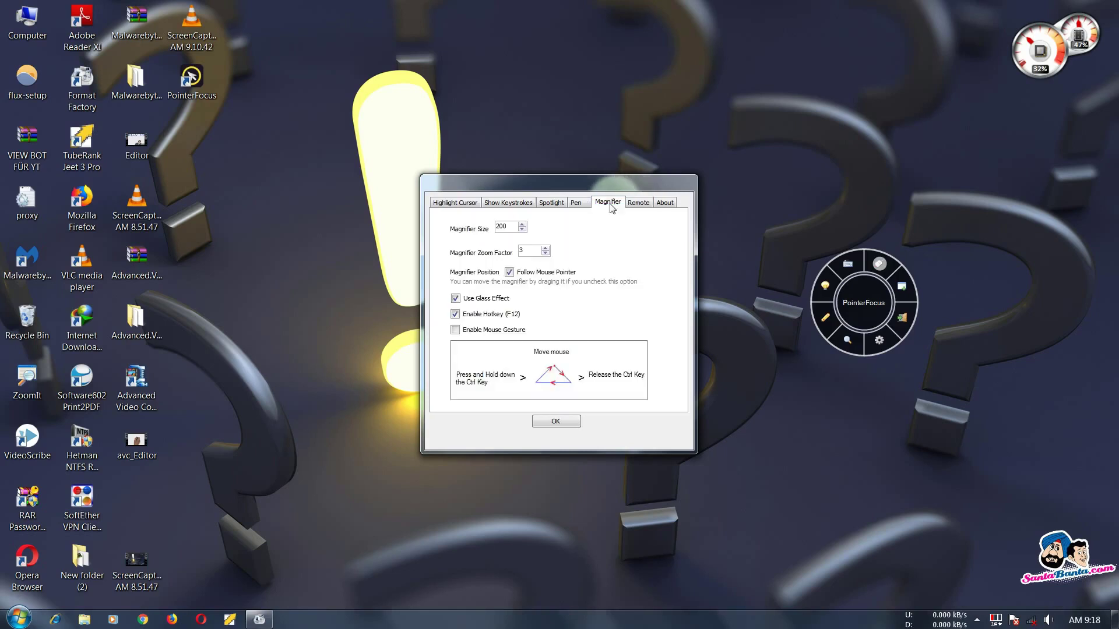
{"action": "left_click", "coordinate": [457, 202]}
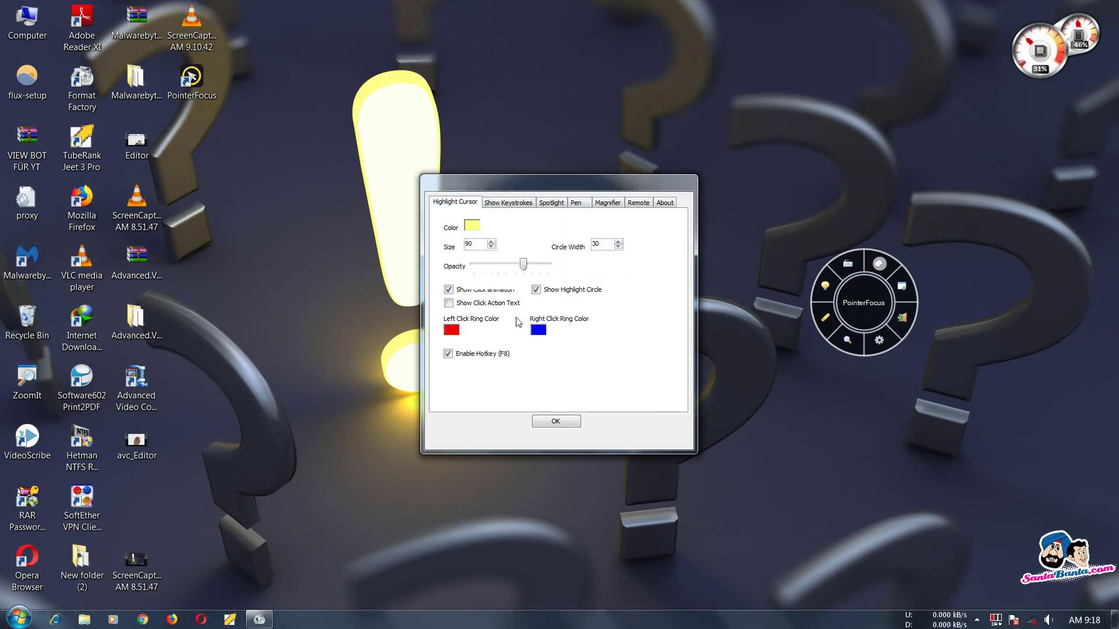
Confirm and close the PointerFocus options, then refresh the desktop
{"action": "left_click", "coordinate": [564, 422]}
{"action": "right_click", "coordinate": [603, 145]}
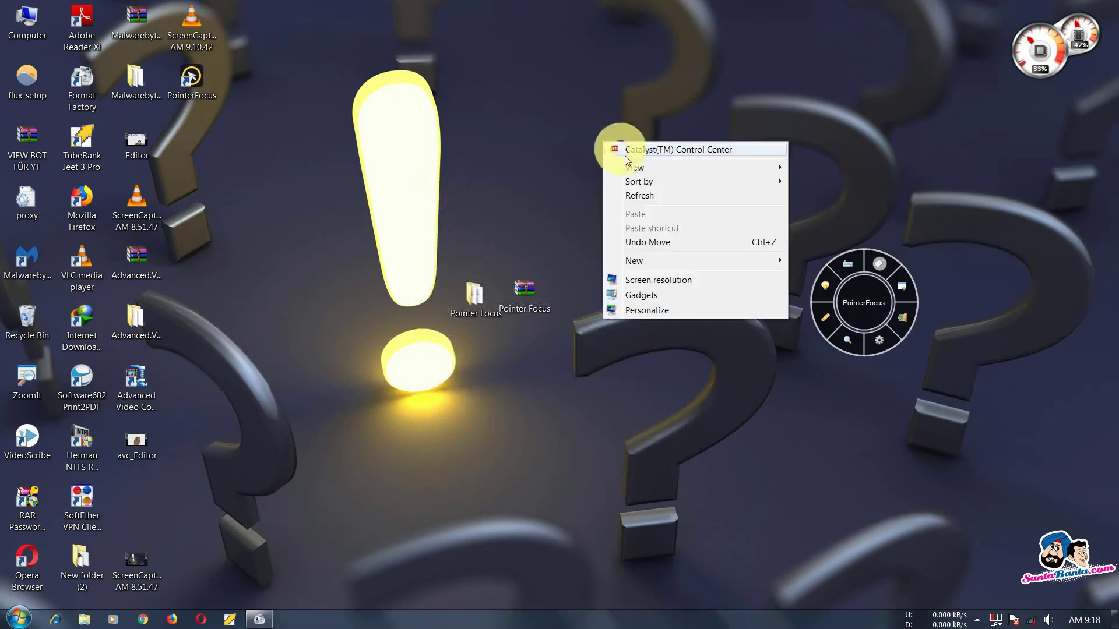
{"action": "left_click", "coordinate": [632, 194]}
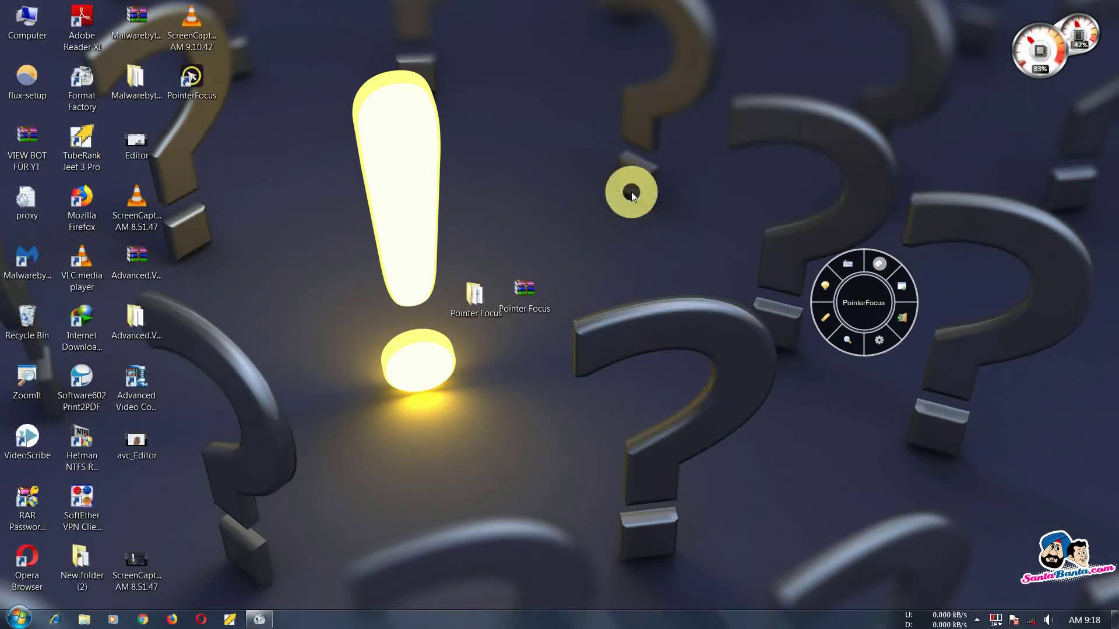